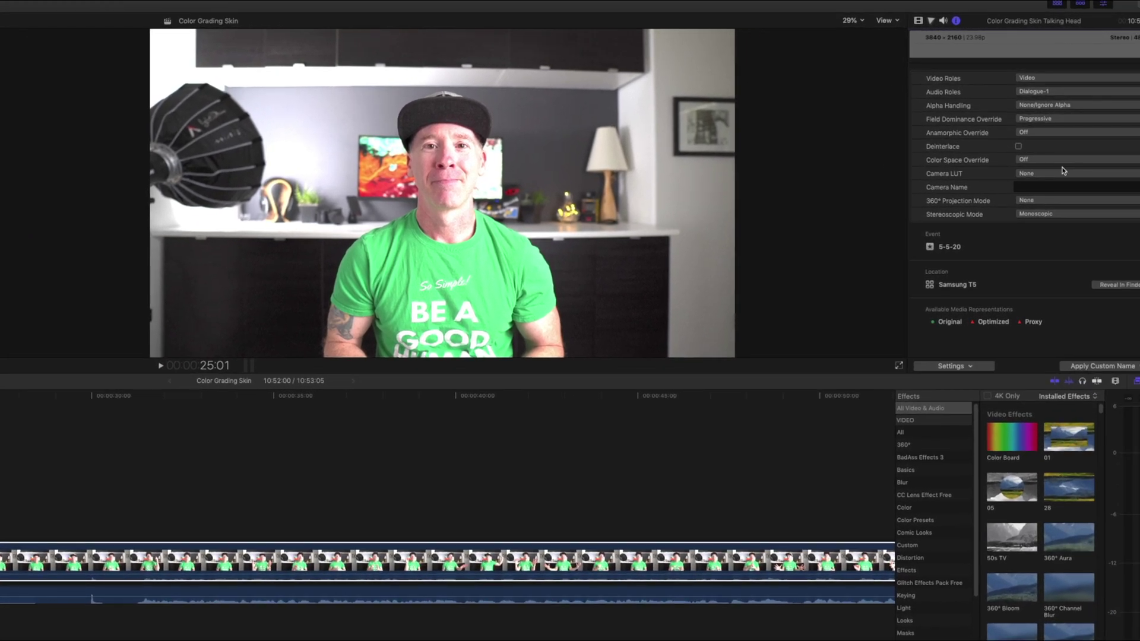
Set the clip's Color Space Override to Rec. 709.
click(1065, 164)
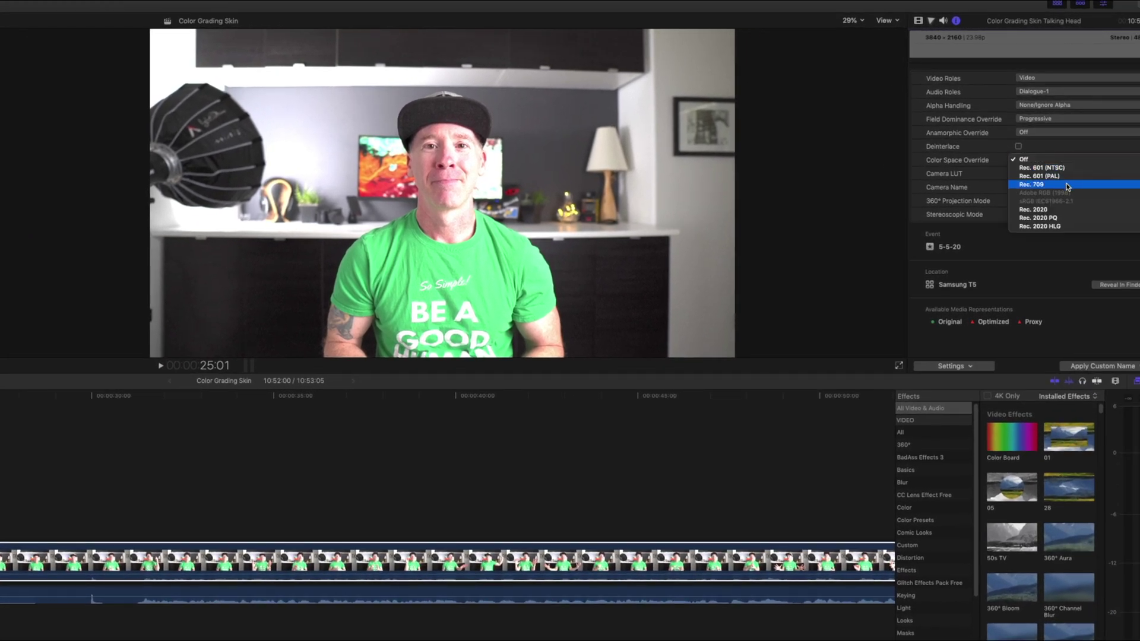
click(1066, 185)
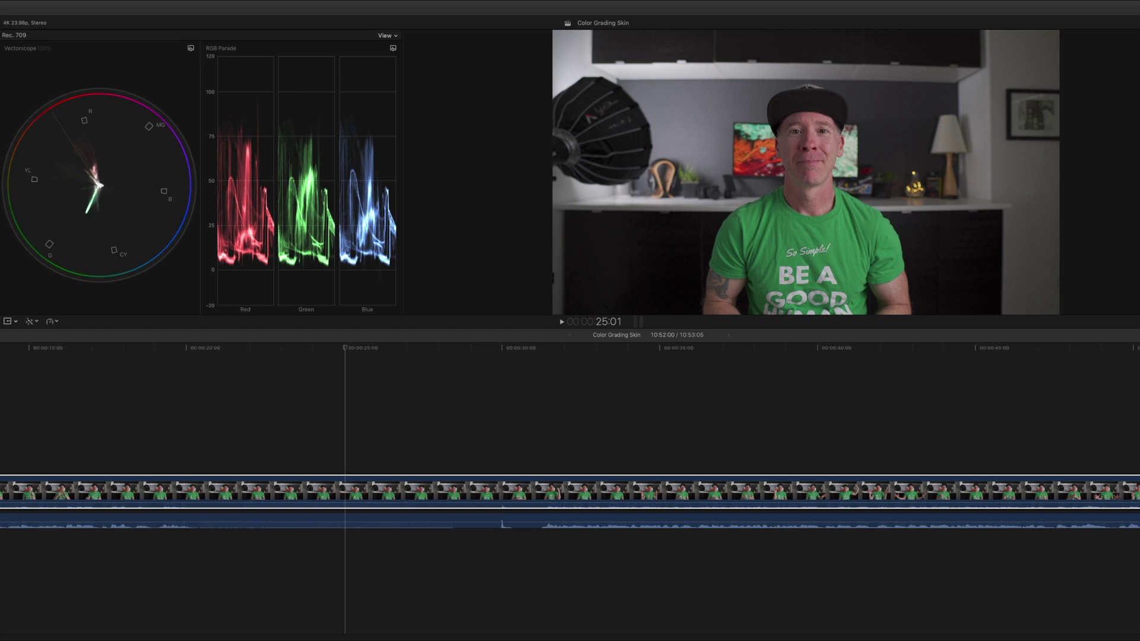
In the Color Board Exposure tab, raise Highlights to 66% and lower Midtones to -15%.
key(super+6)
drag(1071, 486, 1072, 437)
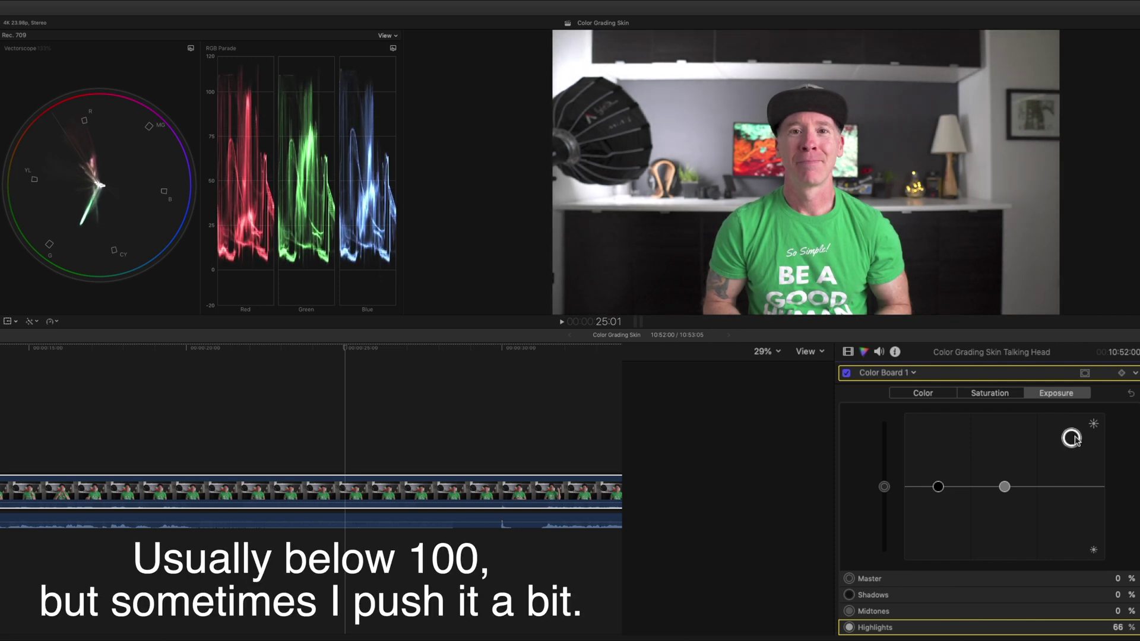
drag(1005, 484, 1007, 504)
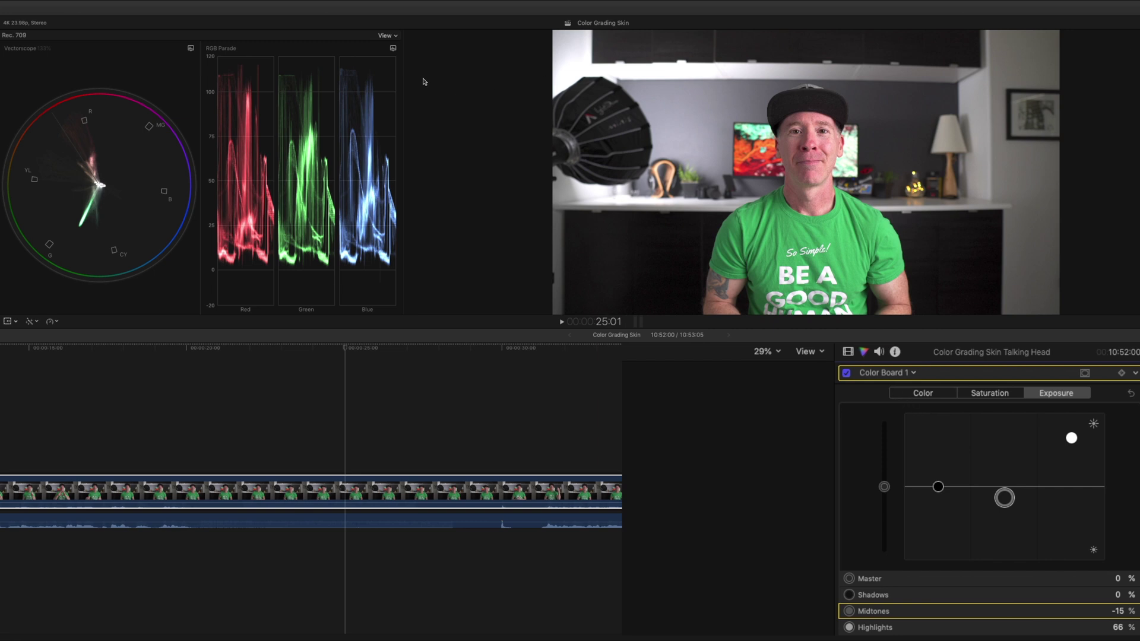
Switch the scopes to a single Vectorscope and select the talking-head clip.
click(386, 36)
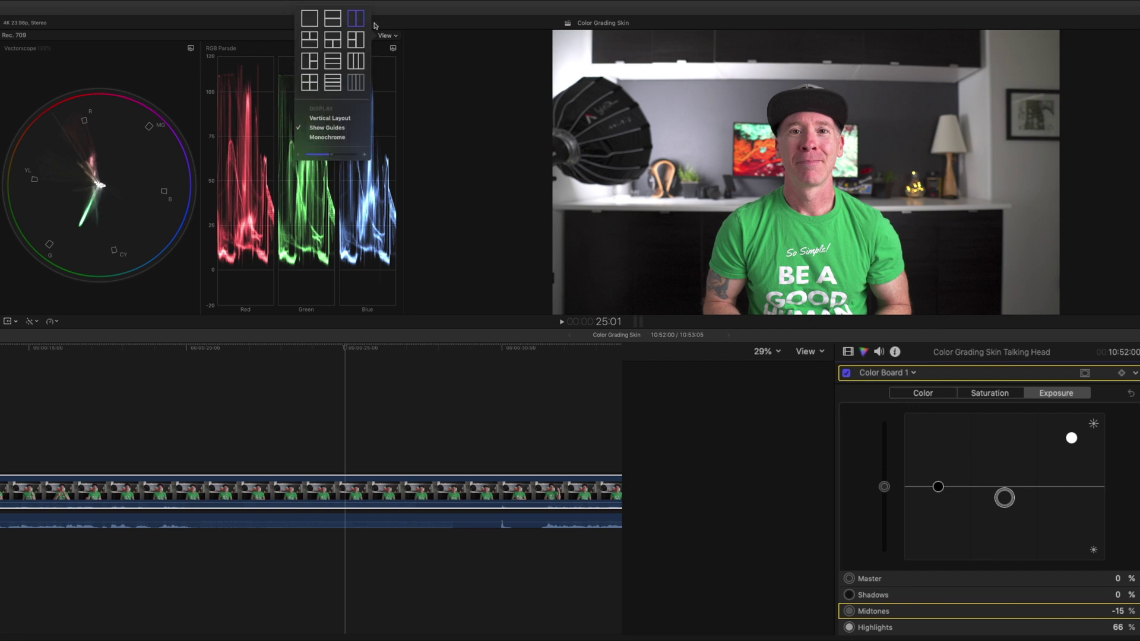
click(310, 19)
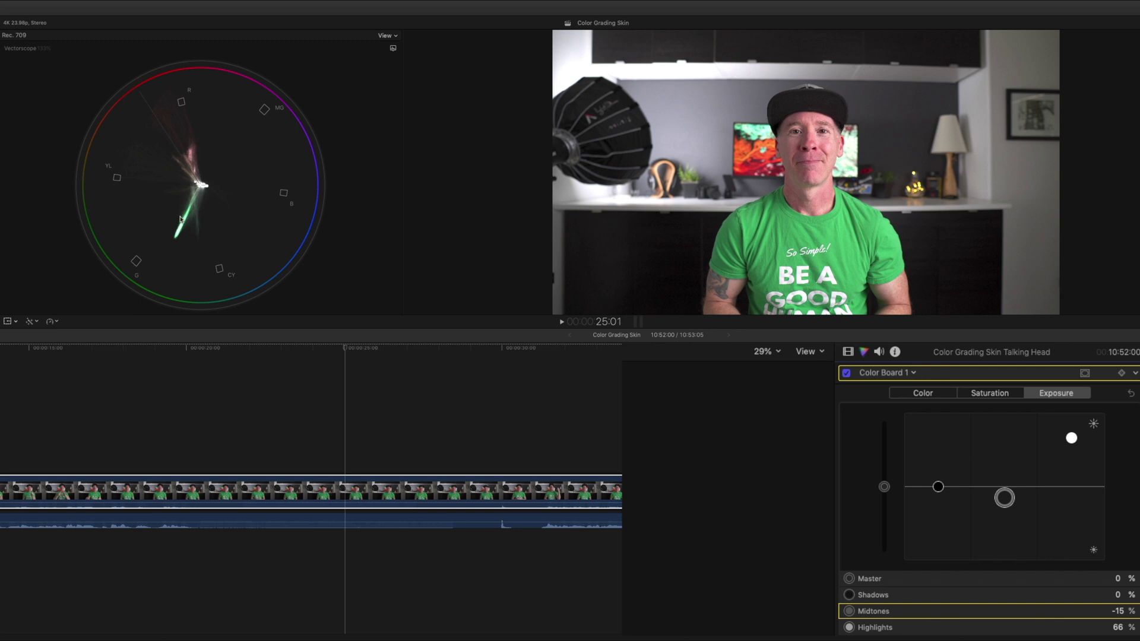
click(789, 325)
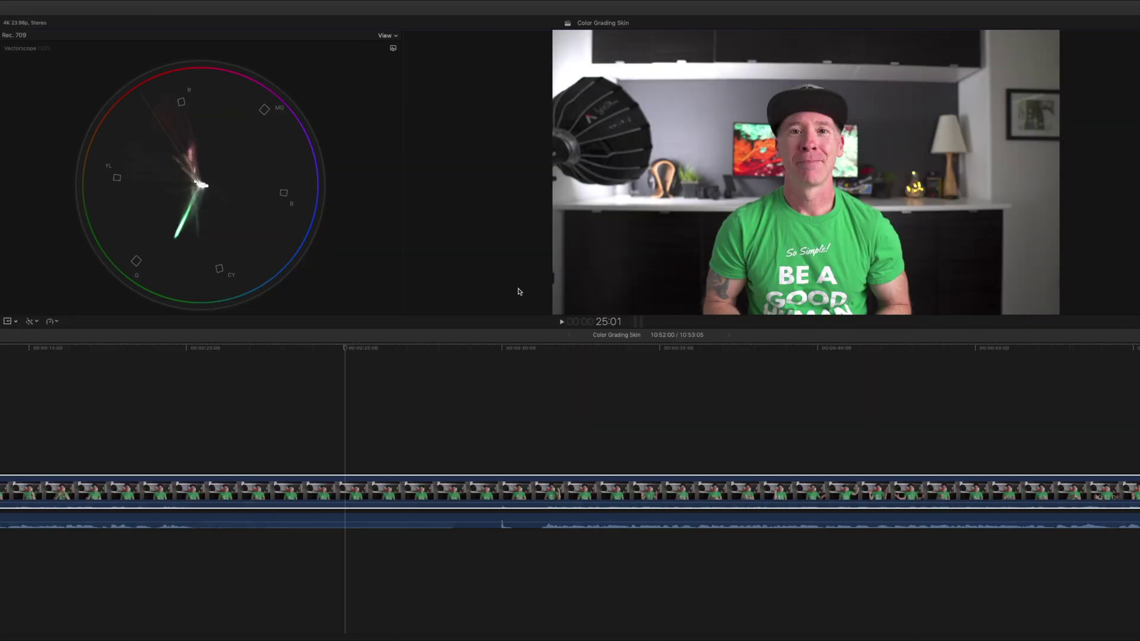
Select the talking-head clip, zoom the viewer in to fill the freed space, and refocus the timeline.
key(c)
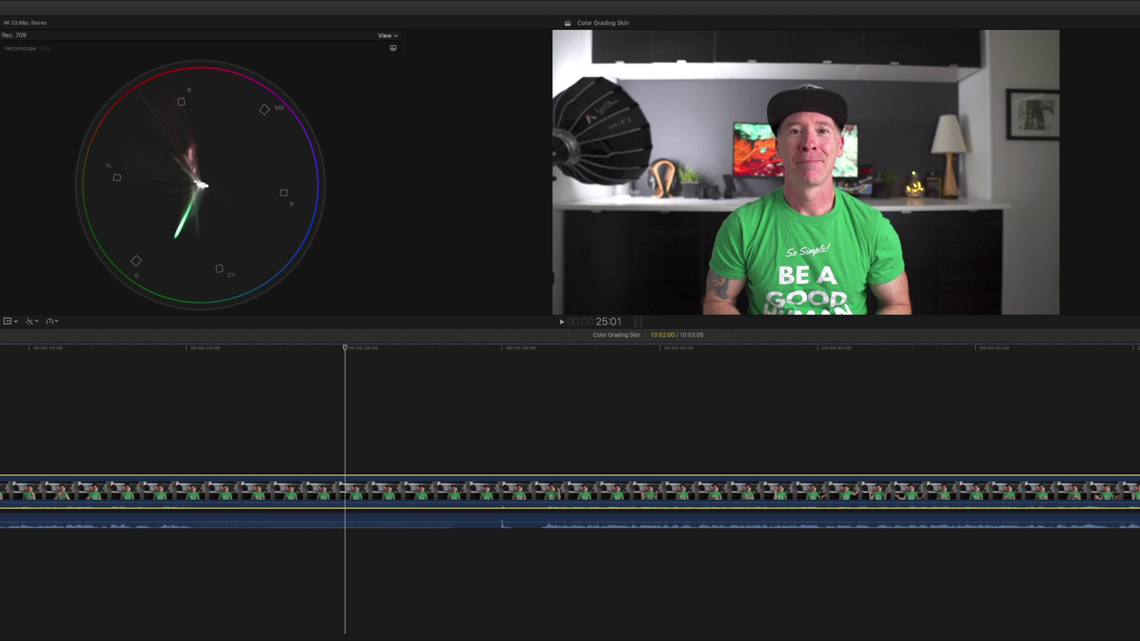
key(super+equal)
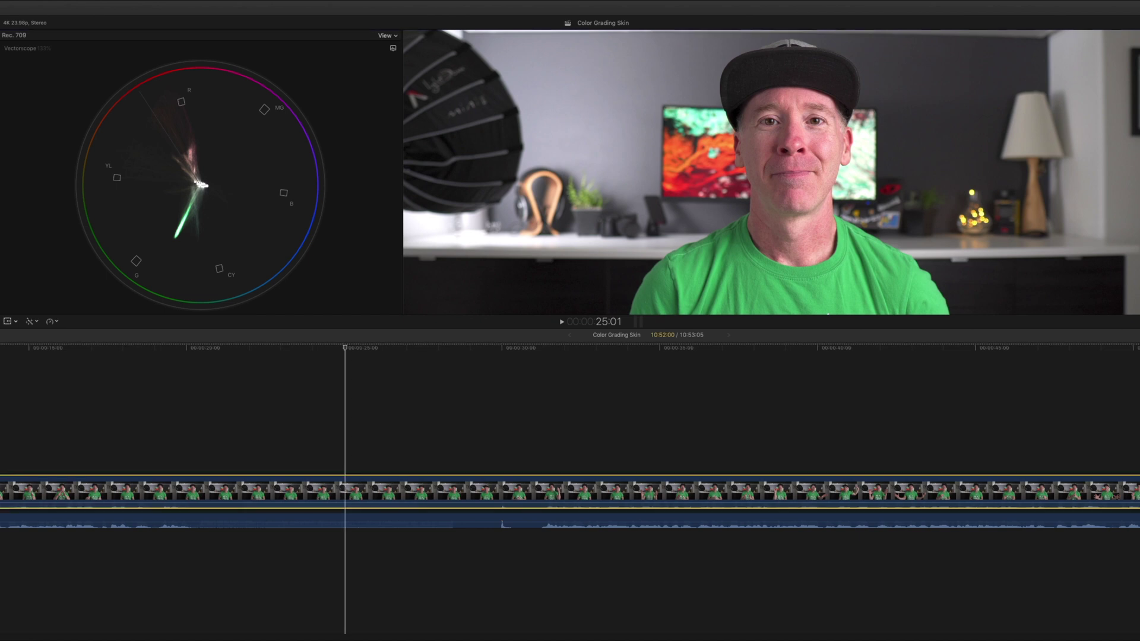
key(super+2)
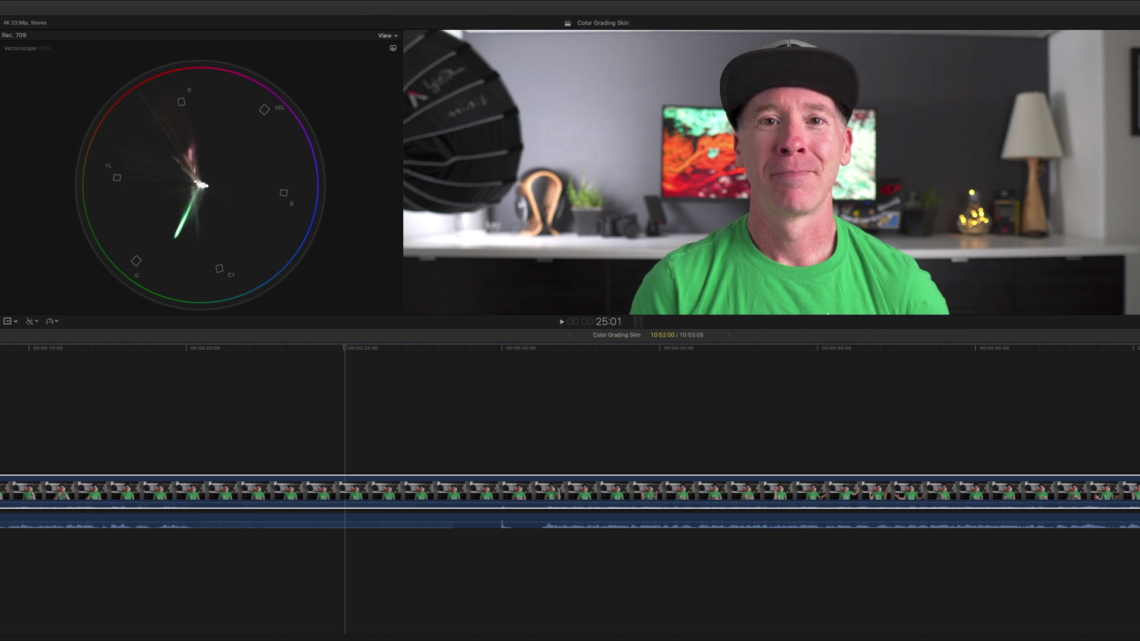
Apply the Draw Mask effect to the talking-head clip and show its video settings.
key(super+5)
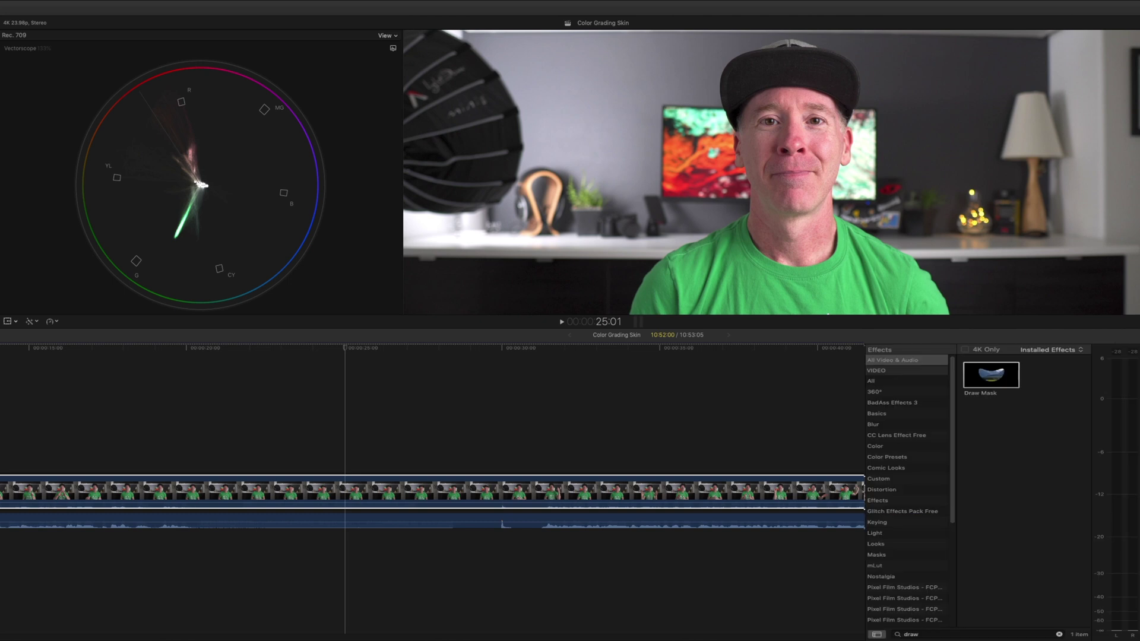
click(853, 492)
drag(853, 457, 635, 487)
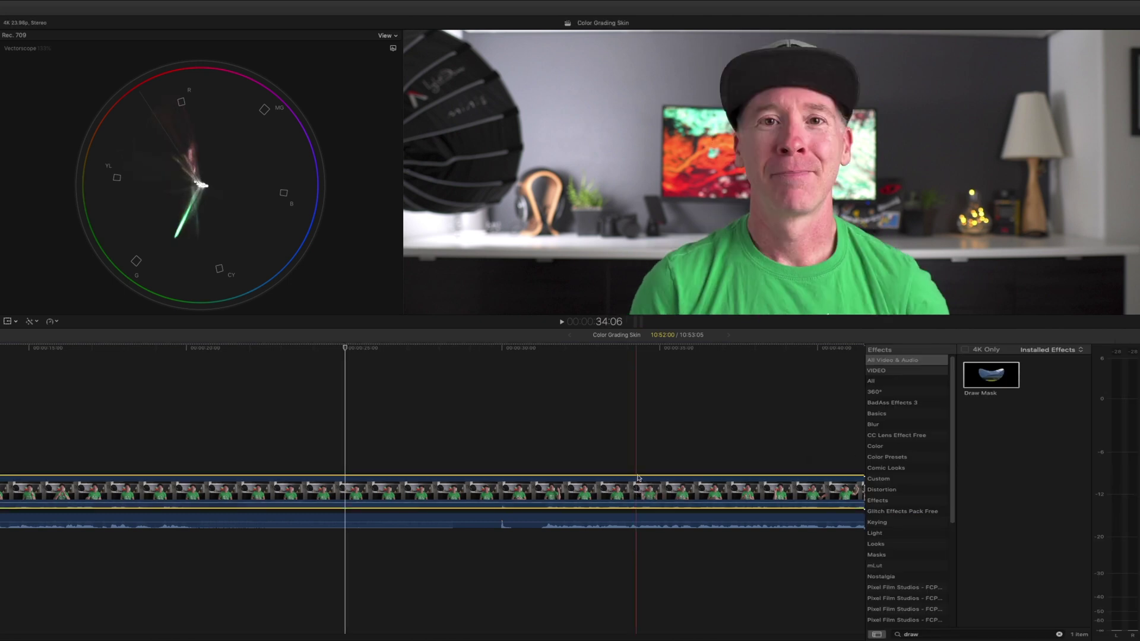
key(super+6)
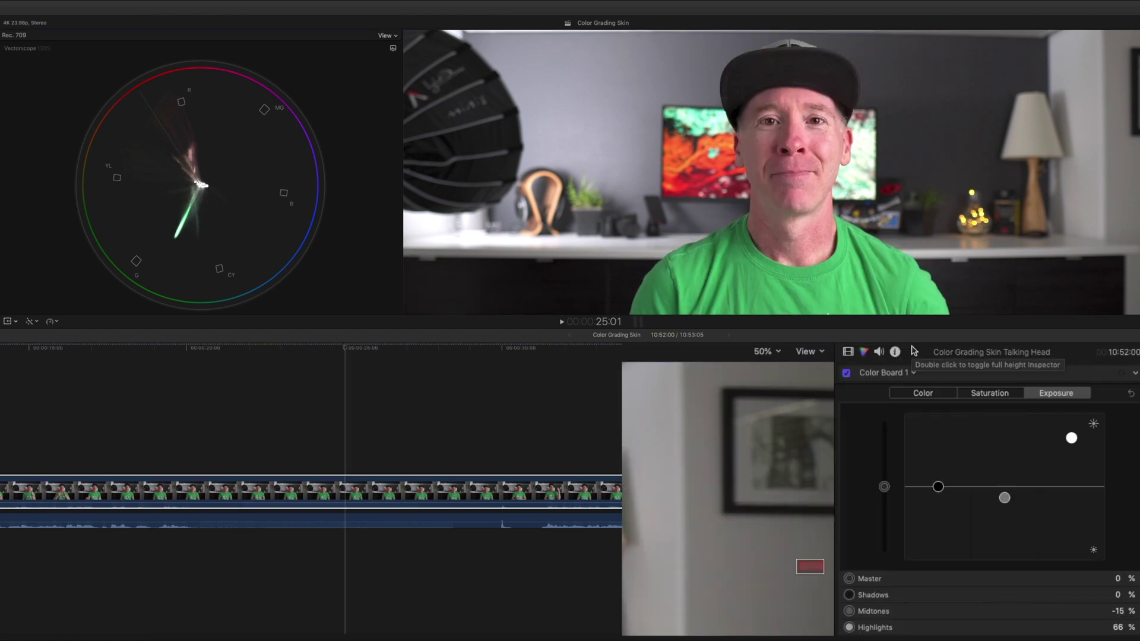
click(847, 353)
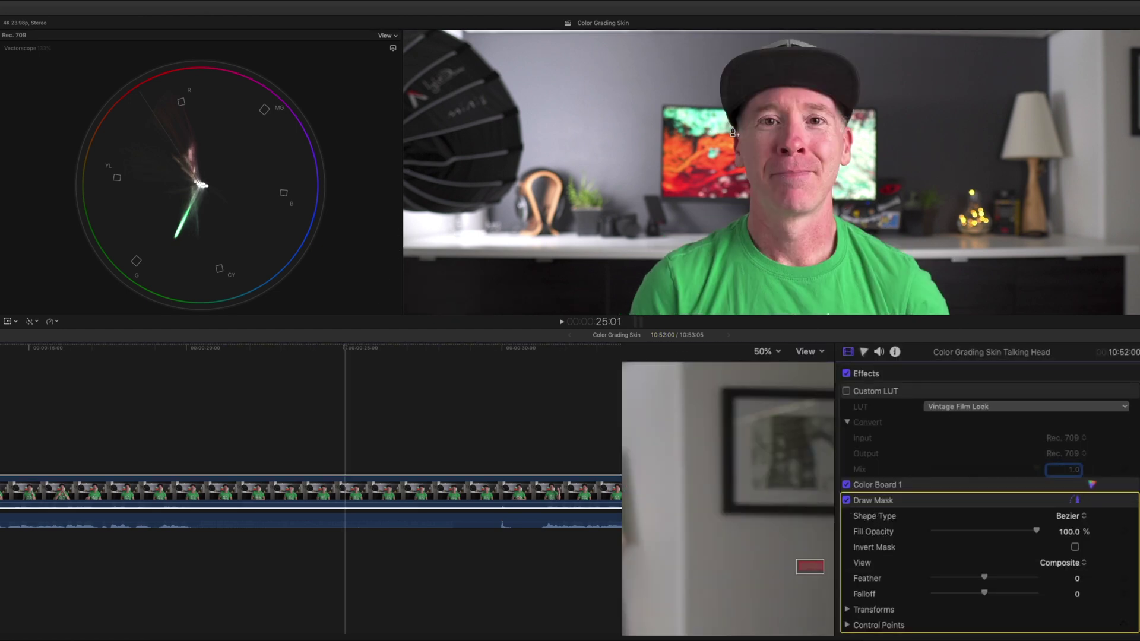
Start the face mask outline at the cap brim, down the left side and across the neck.
click(742, 117)
click(744, 166)
click(752, 196)
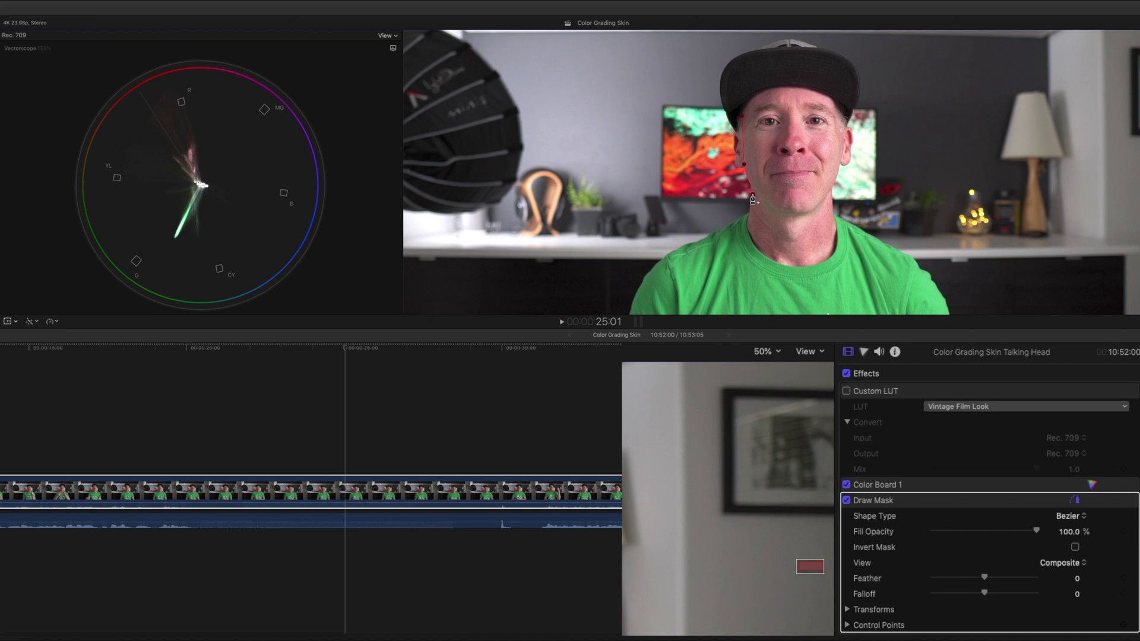
click(749, 228)
click(781, 262)
click(821, 262)
click(836, 233)
Finish the outline up the right cheek and along the cap brim, close it, and zoom to 75%.
click(832, 189)
click(843, 142)
click(830, 99)
click(803, 89)
click(769, 90)
click(742, 116)
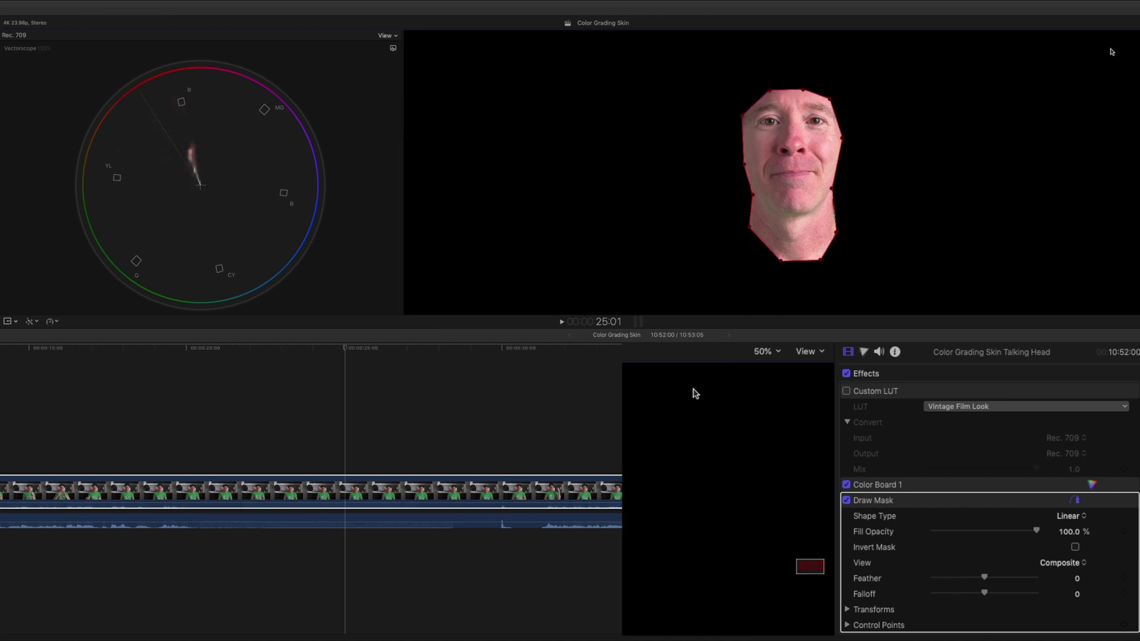
click(766, 352)
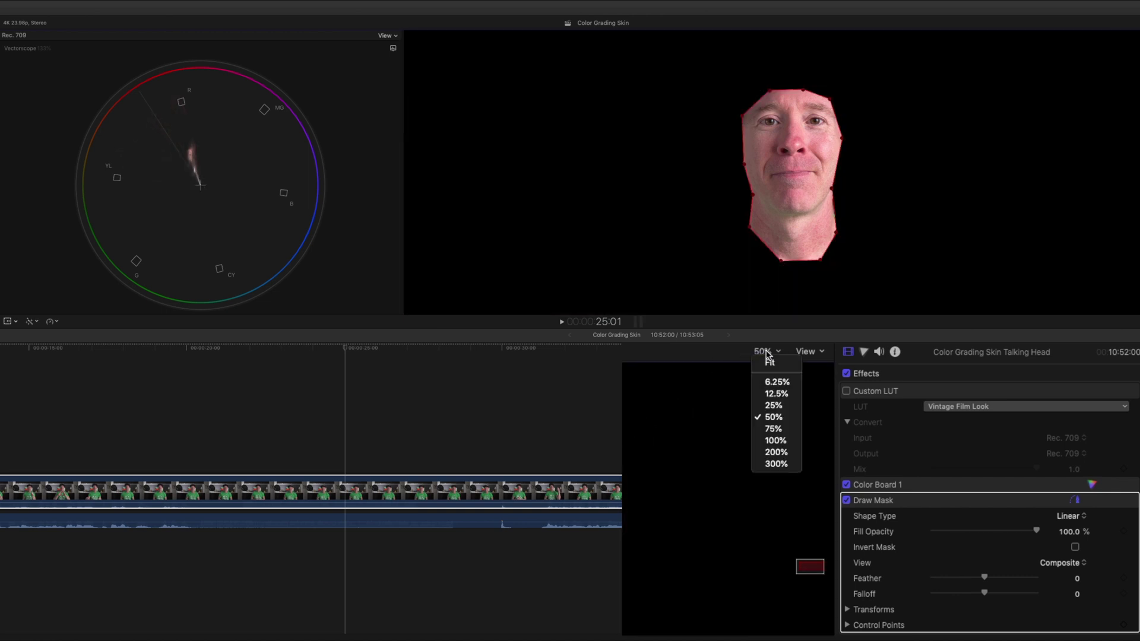
click(772, 429)
Return to Color Board 1's Exposure settings showing highlights 66% and midtones -15%.
scroll(990, 499, down, 3)
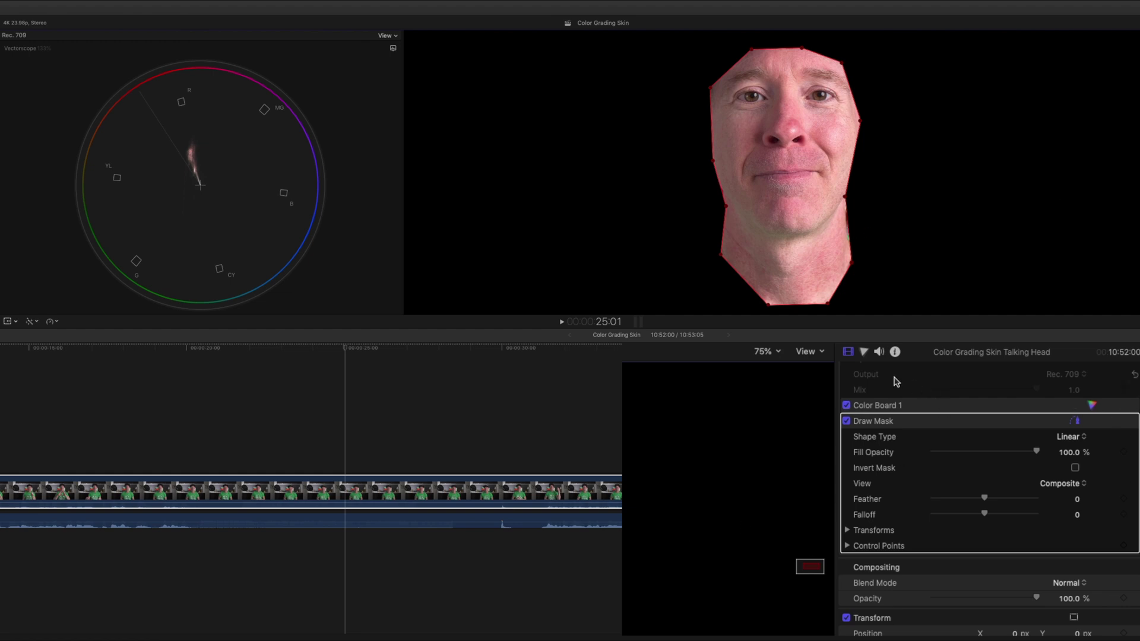
click(864, 352)
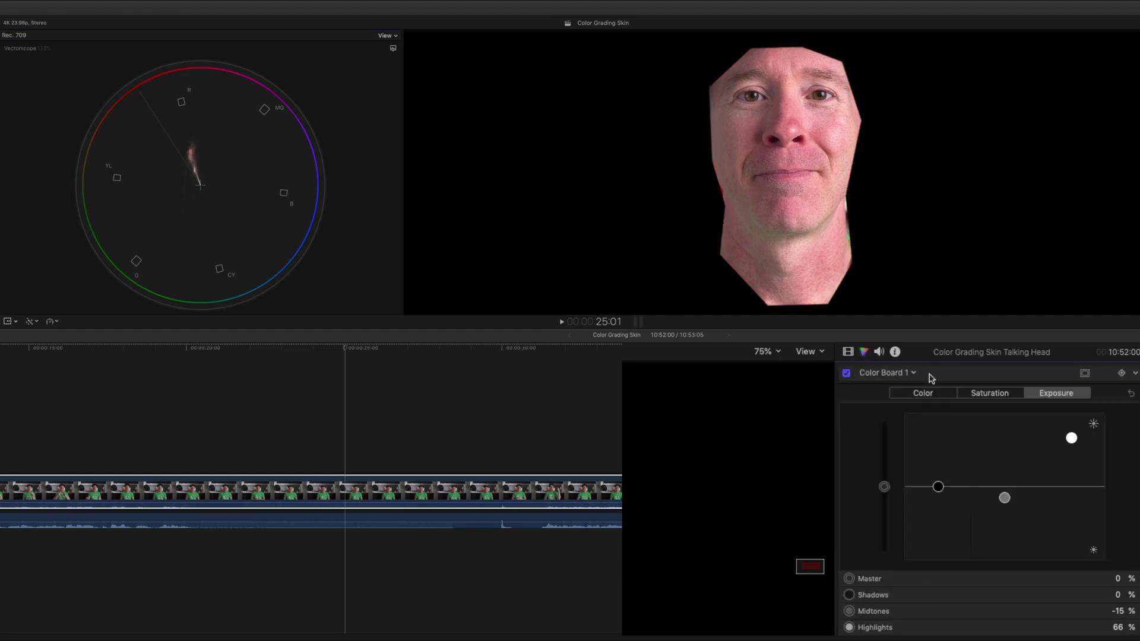
Add Hue/Saturation Curves and sample the forehead and chin skin tones onto the Hue vs Hue curve.
click(913, 372)
click(929, 464)
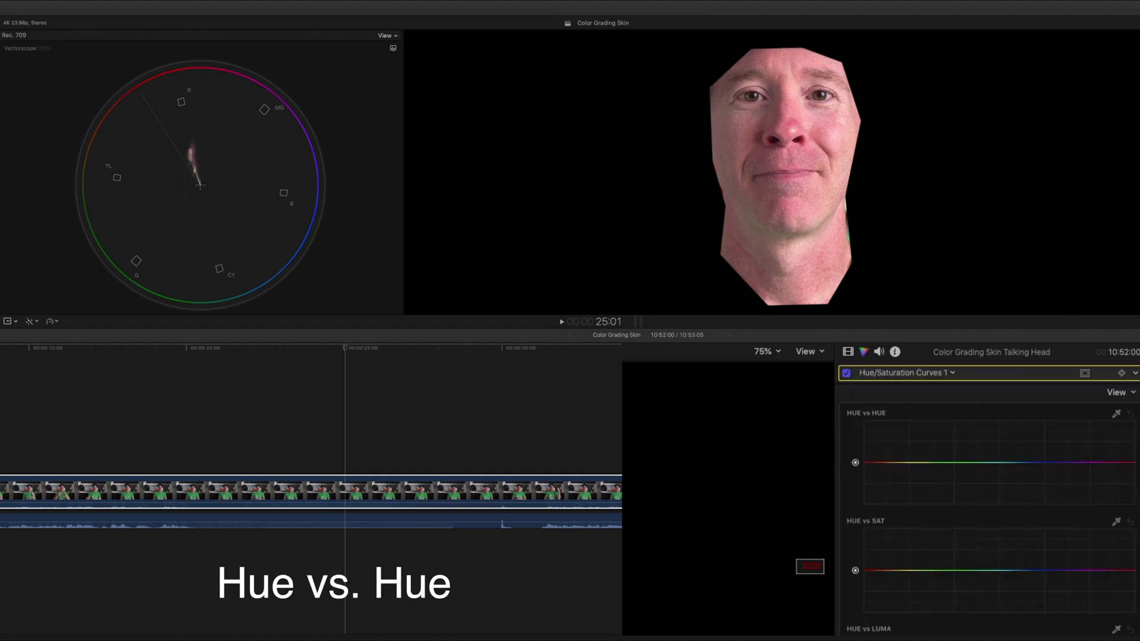
click(1118, 415)
click(795, 62)
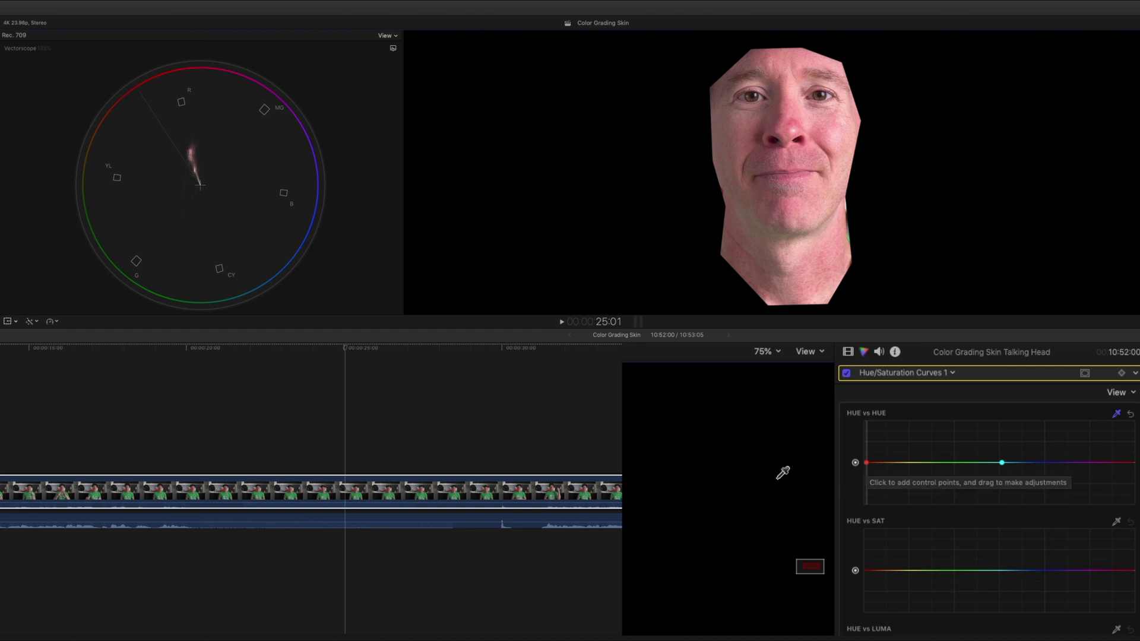
click(748, 212)
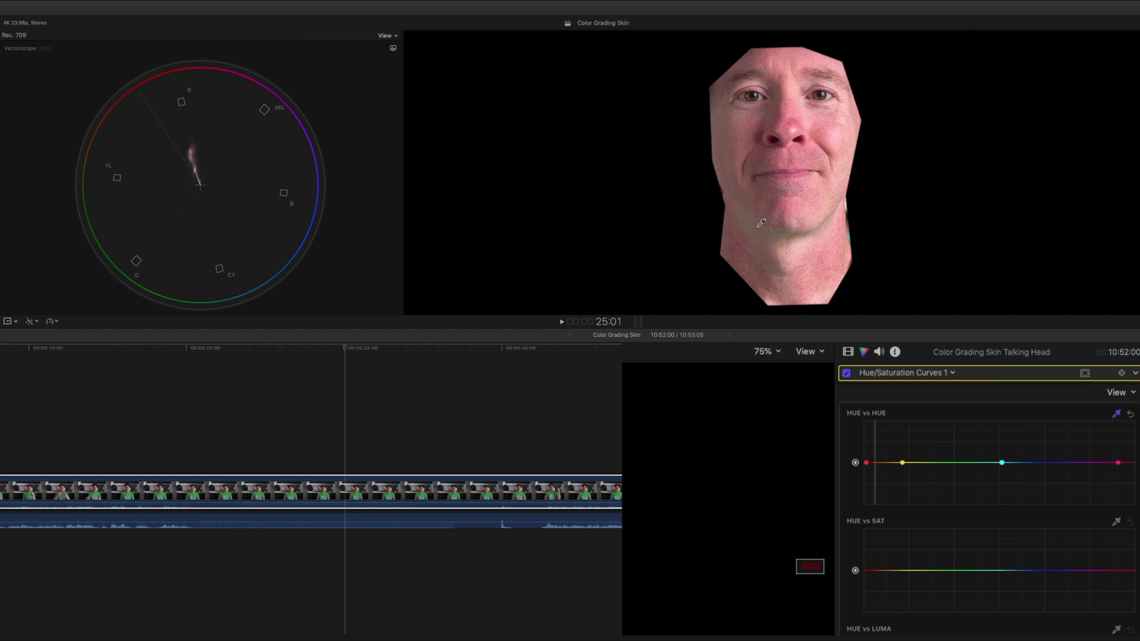
click(902, 463)
Shift the yellow skin-tone point right and up, and lower the curve's red end slightly.
drag(907, 467, 911, 468)
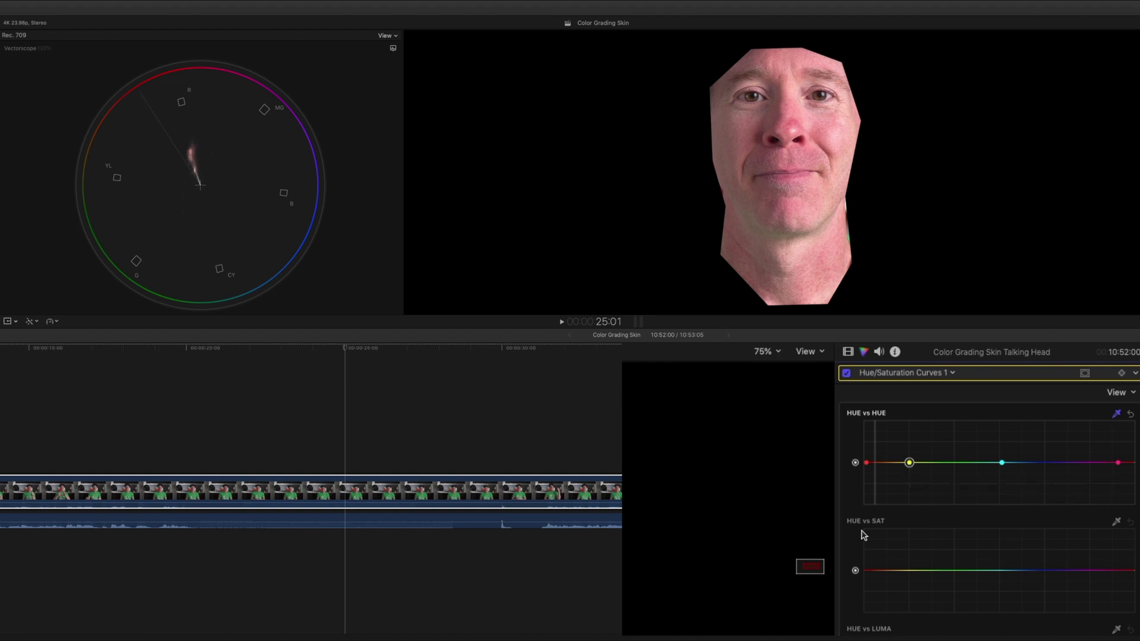
click(867, 463)
drag(866, 464, 867, 466)
click(910, 464)
drag(911, 466, 912, 462)
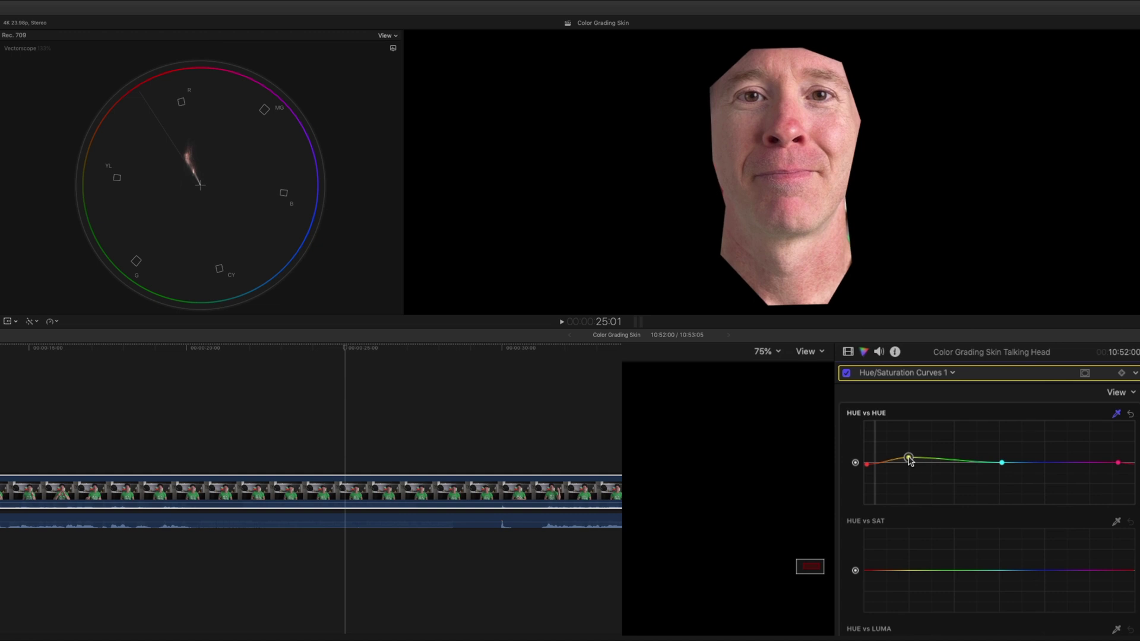
drag(910, 461, 913, 461)
drag(913, 461, 912, 458)
Toggle the Draw Mask off and on to compare, then nudge the skin-hue point further right.
click(848, 352)
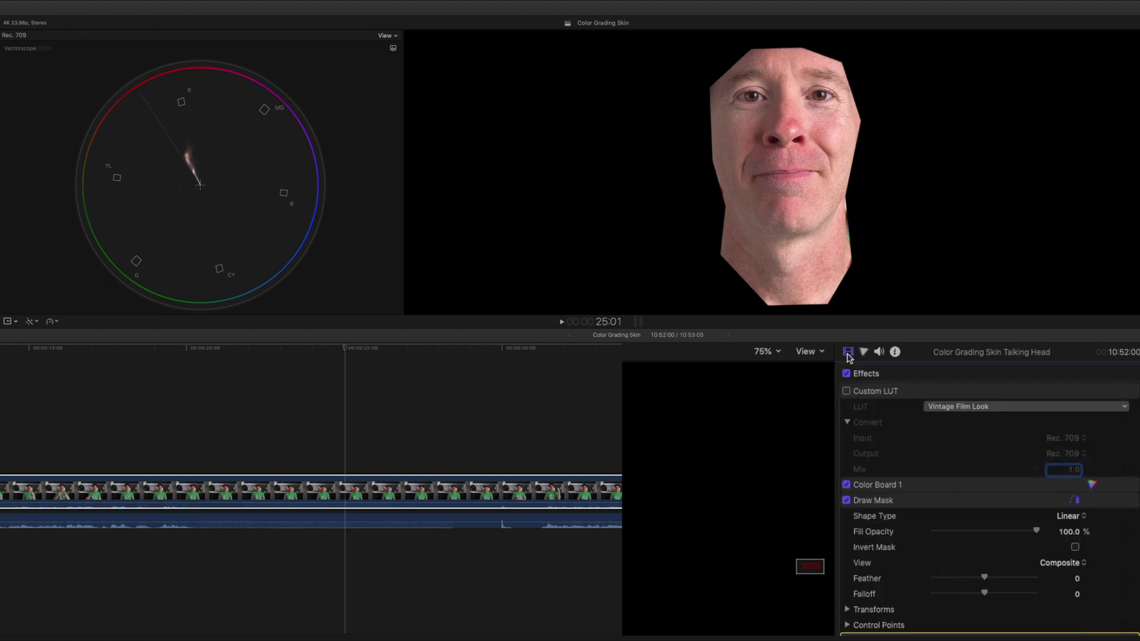
click(846, 500)
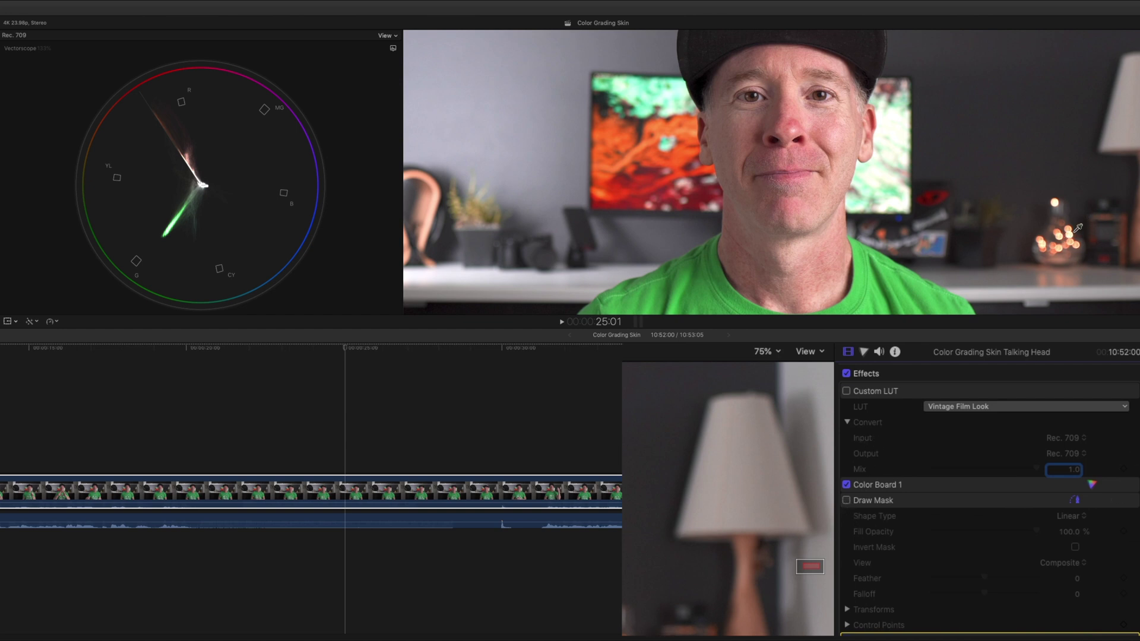
click(847, 501)
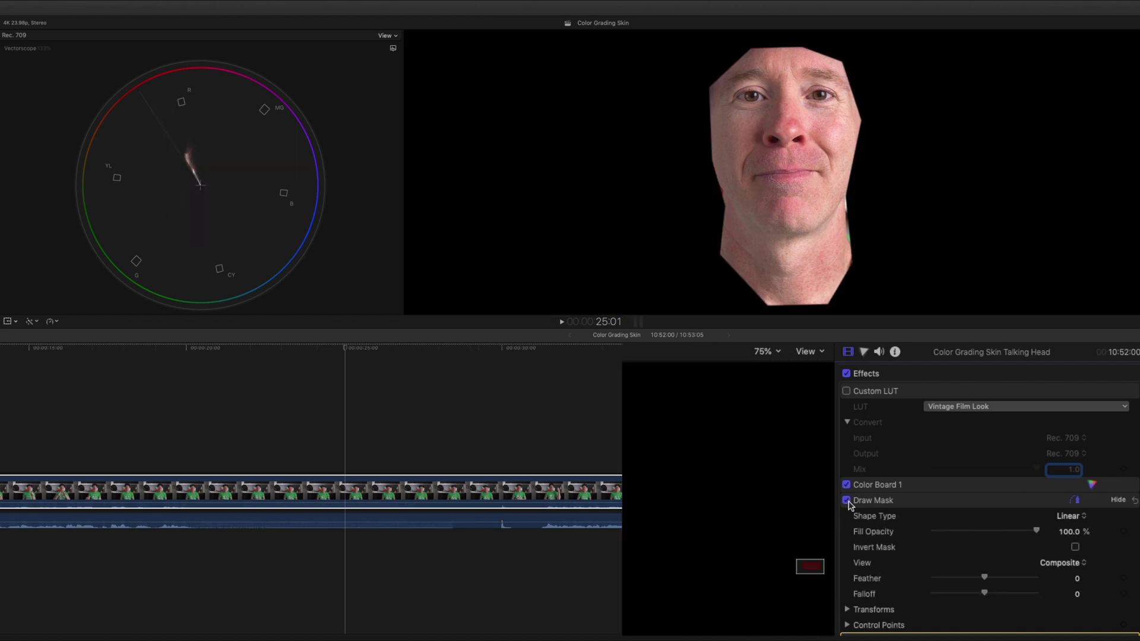
click(864, 352)
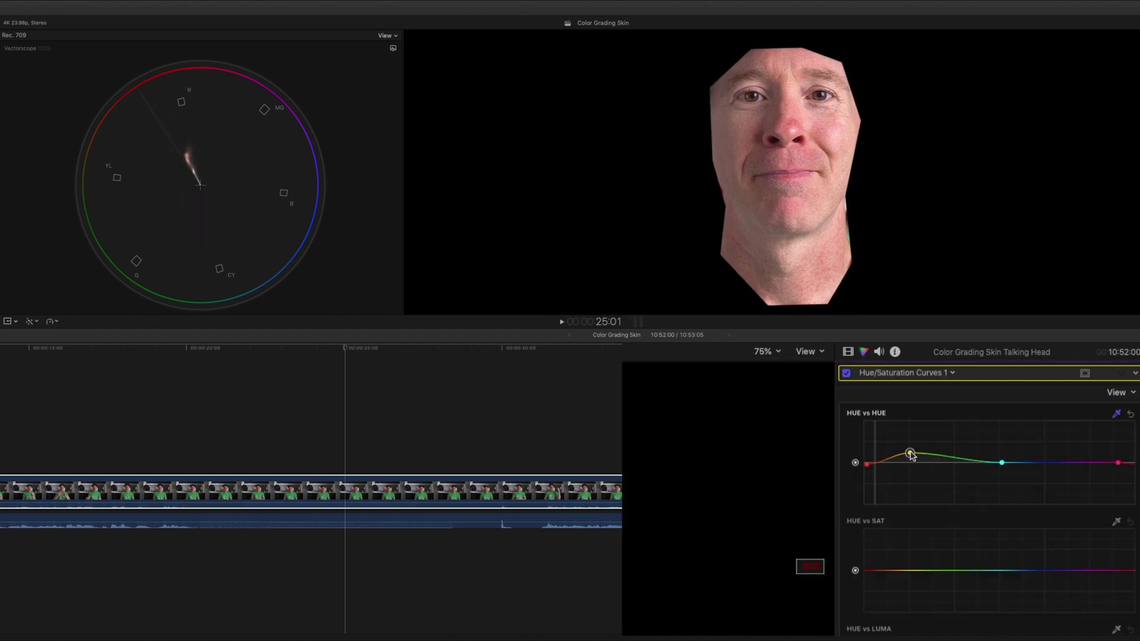
drag(912, 454, 918, 457)
Compare the shot with the Draw Mask off and on, then leave the face mask off.
click(848, 351)
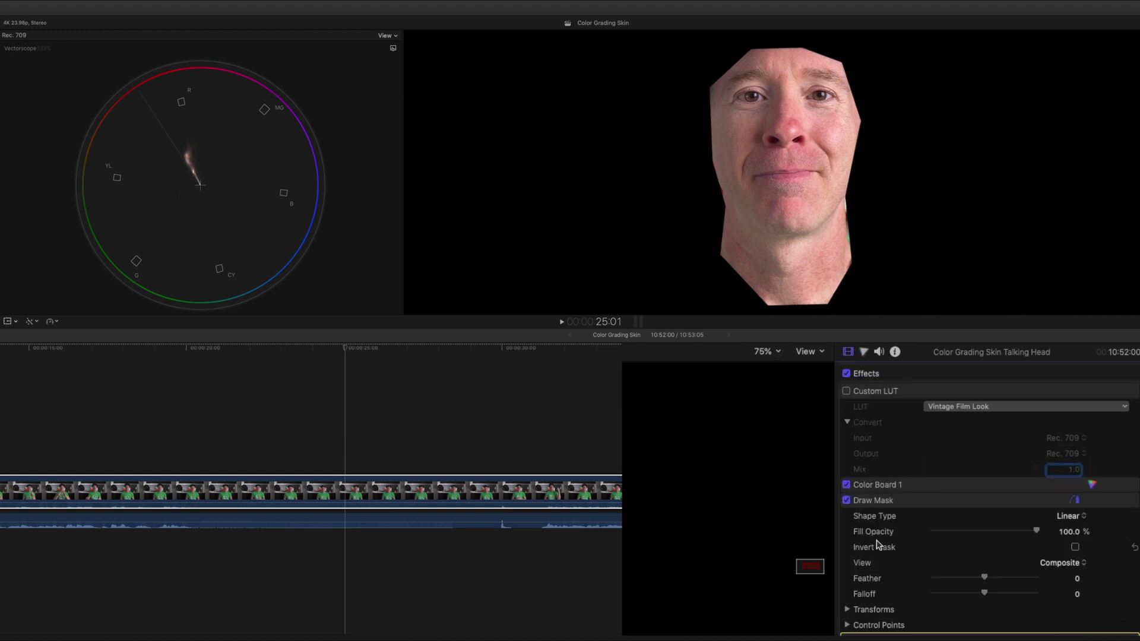
click(846, 500)
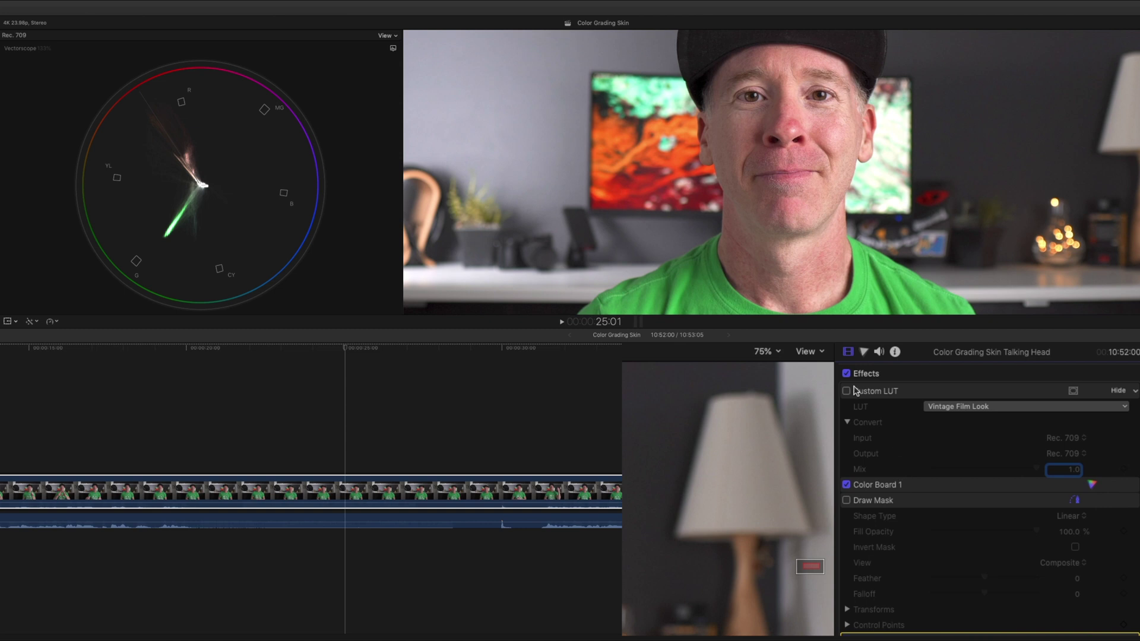
click(847, 501)
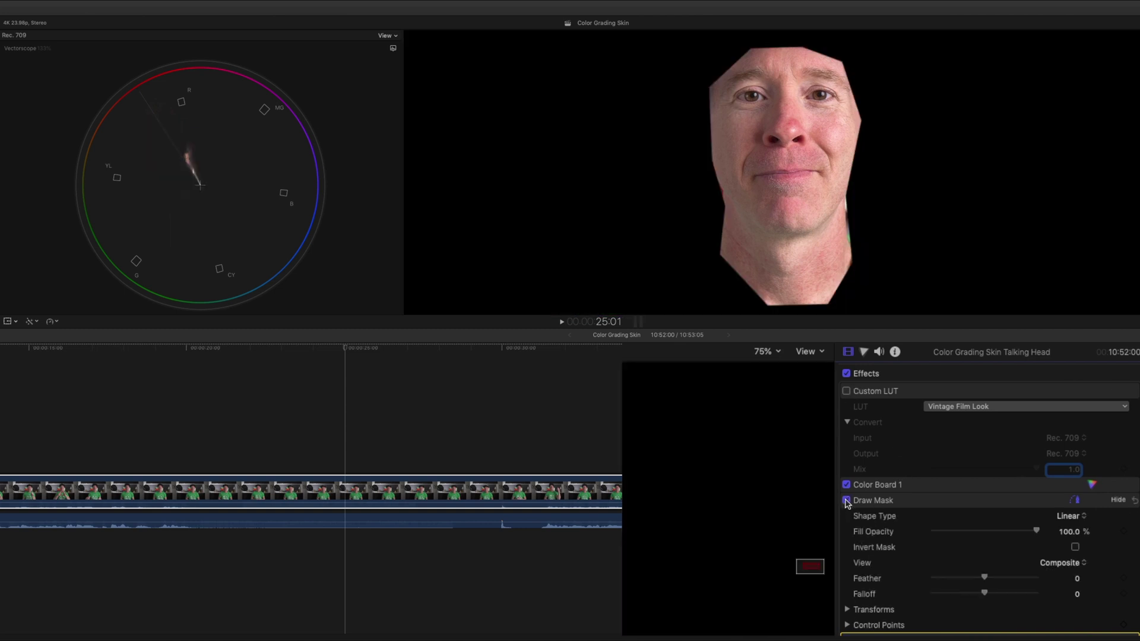
click(864, 353)
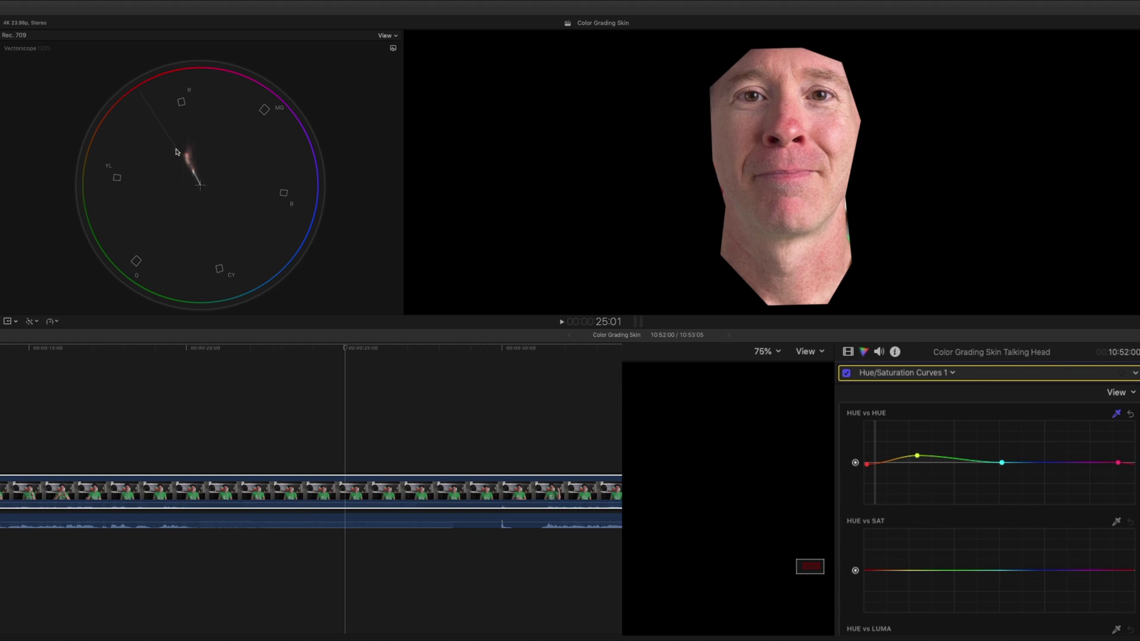
click(848, 352)
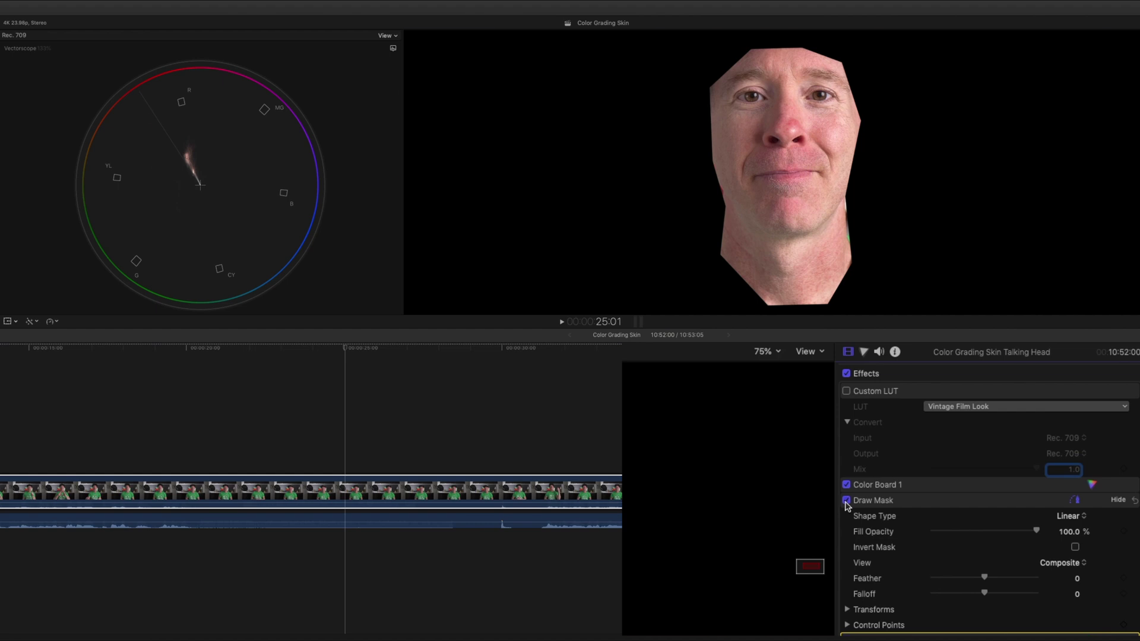
click(847, 501)
Fit the frame in the viewer and enable the Vintage Film Look Custom LUT at Mix 0.4.
click(763, 353)
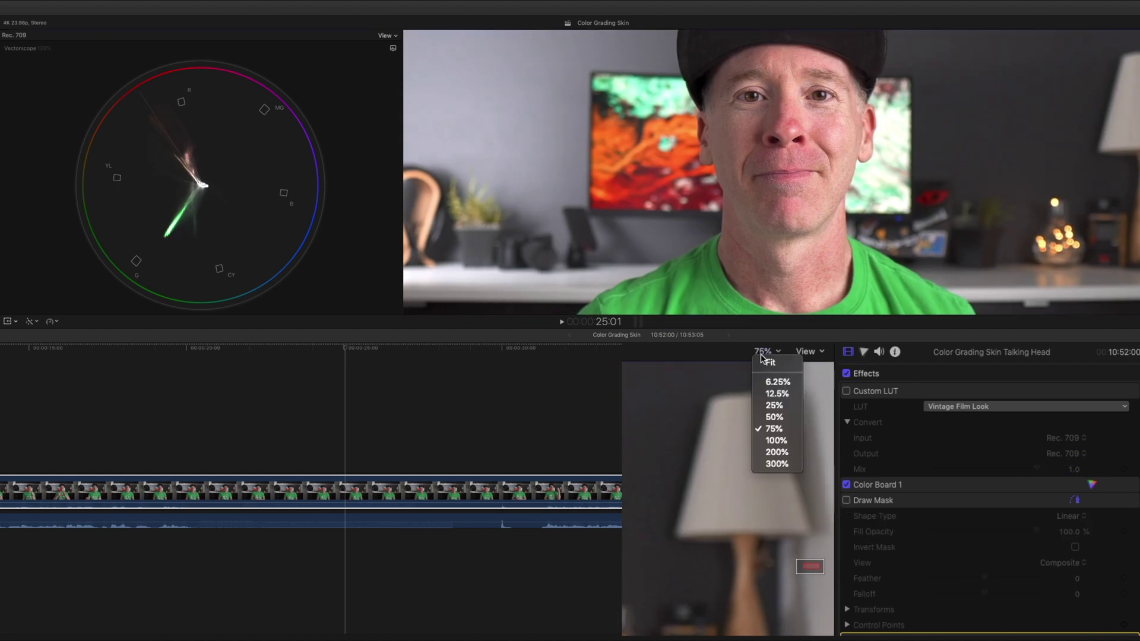
click(767, 363)
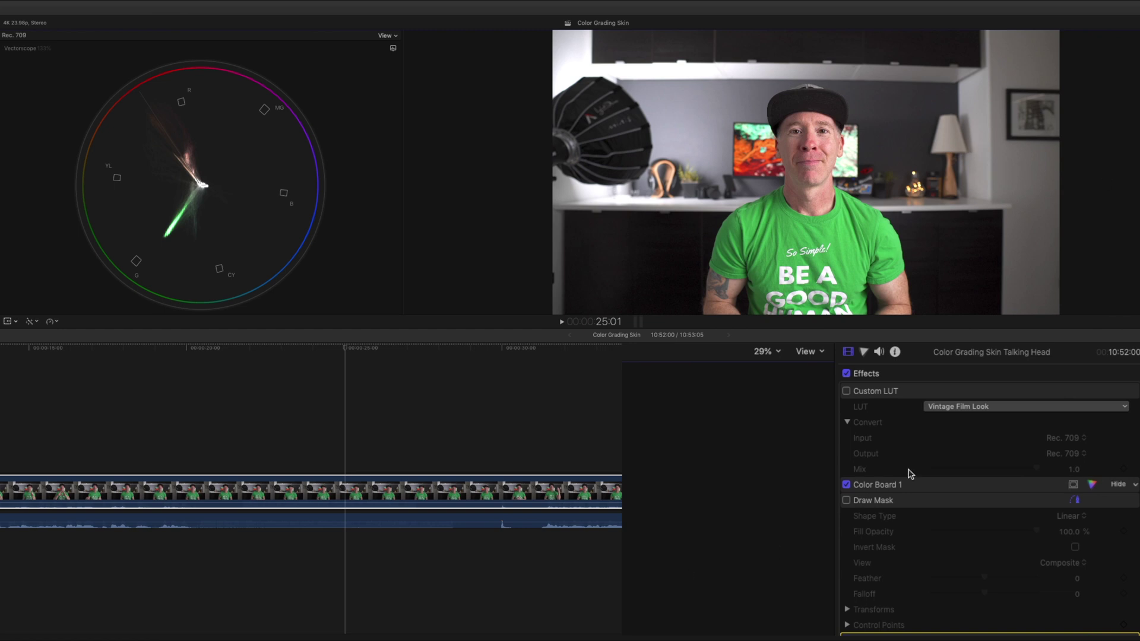
click(848, 392)
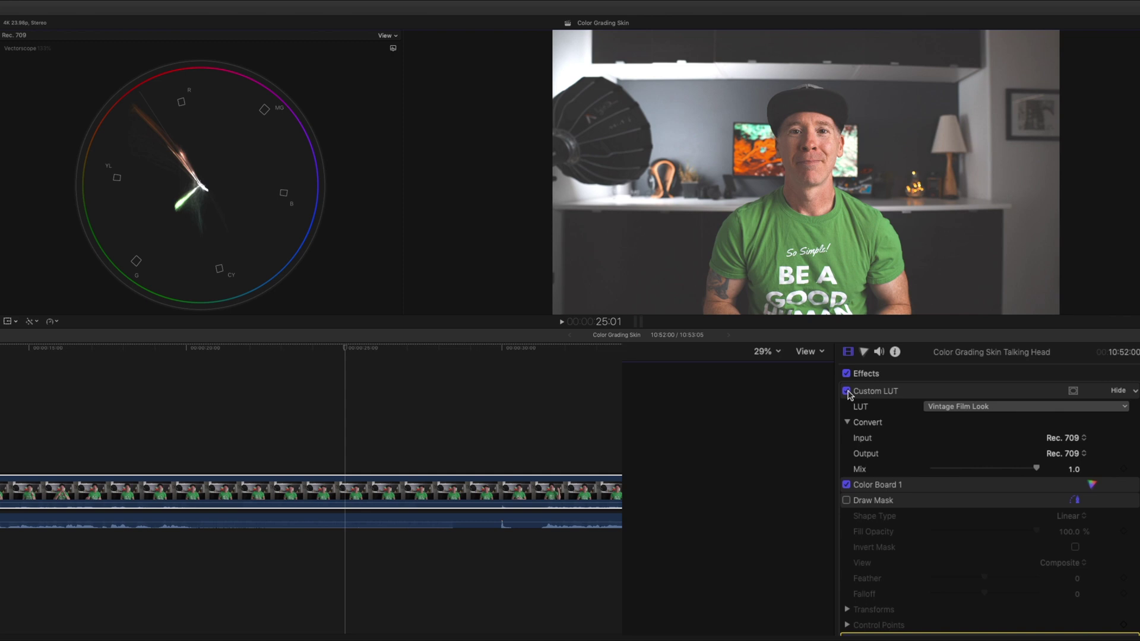
drag(1038, 468, 978, 476)
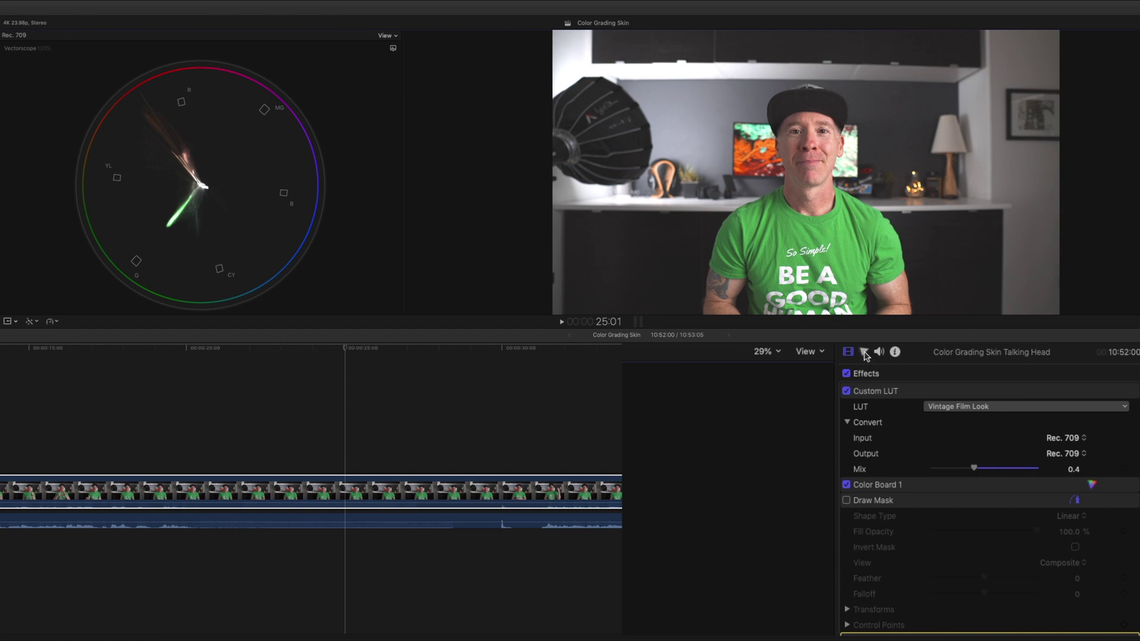
click(847, 501)
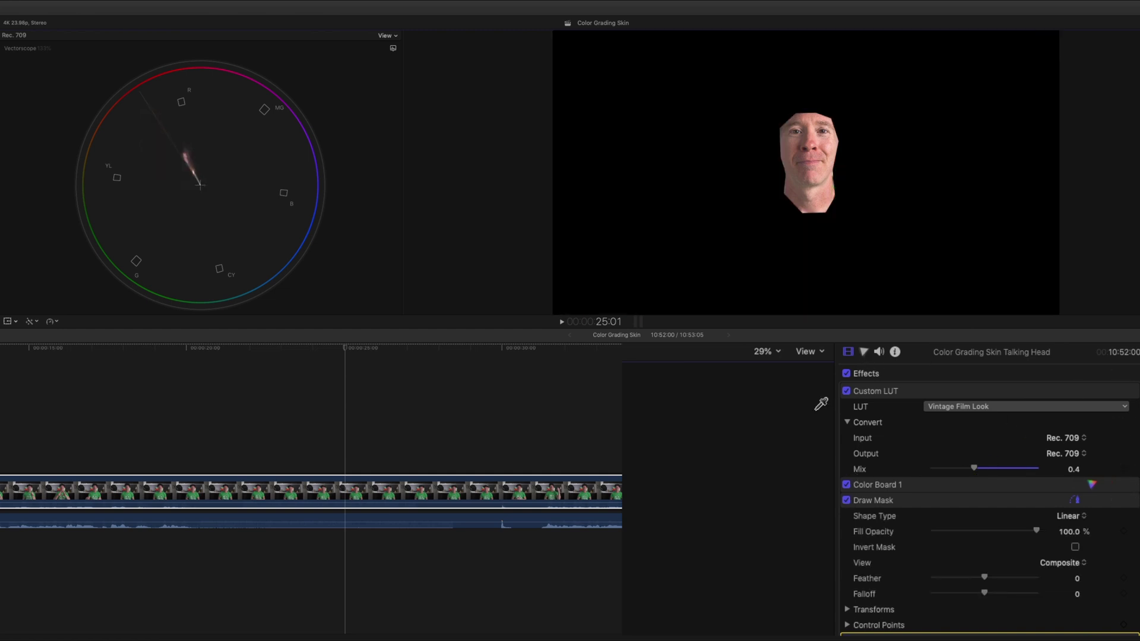
click(766, 351)
click(782, 429)
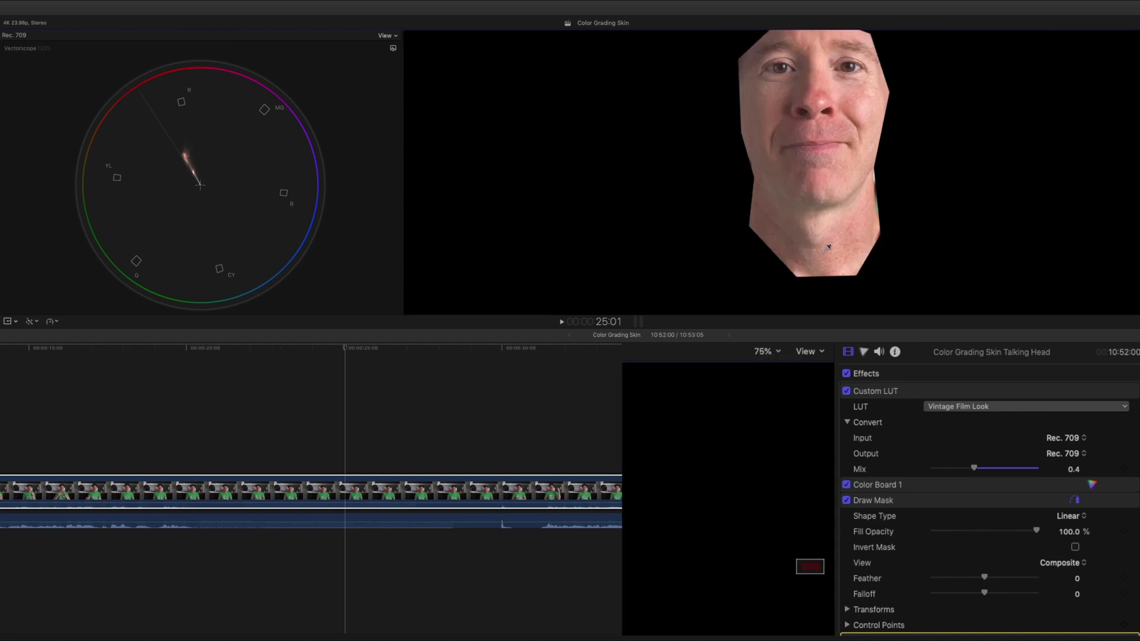
click(864, 352)
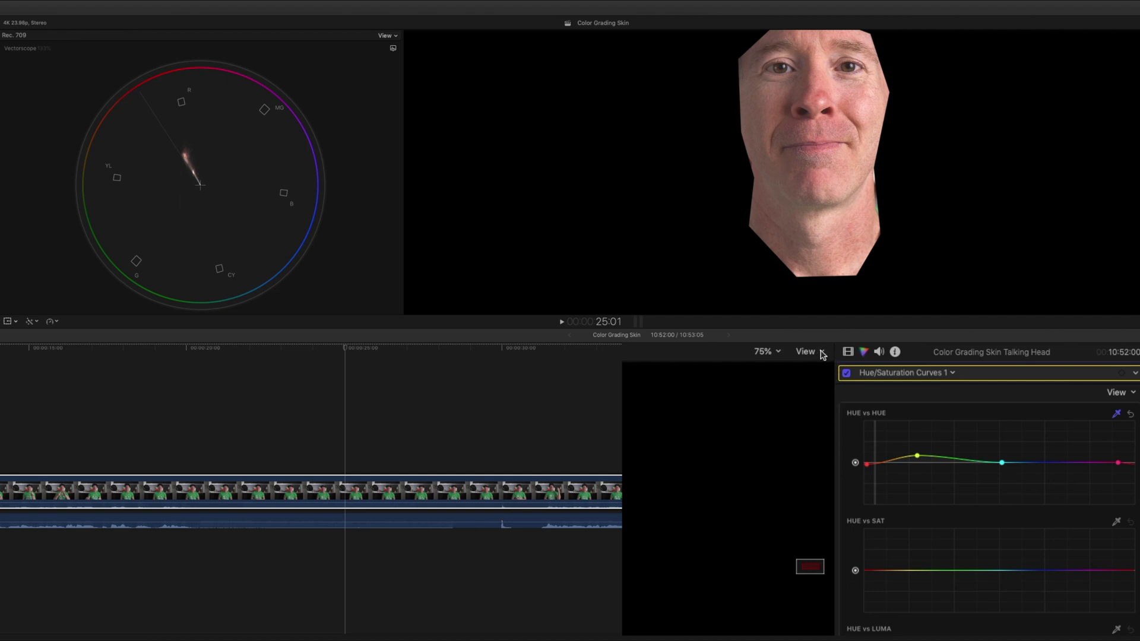
click(784, 354)
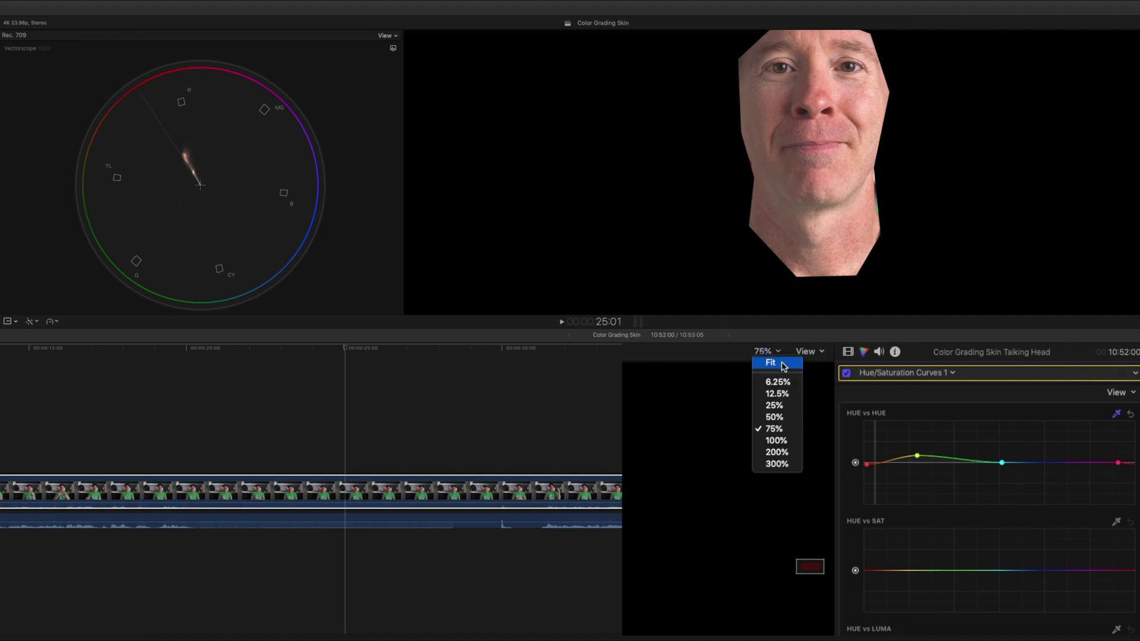
click(784, 363)
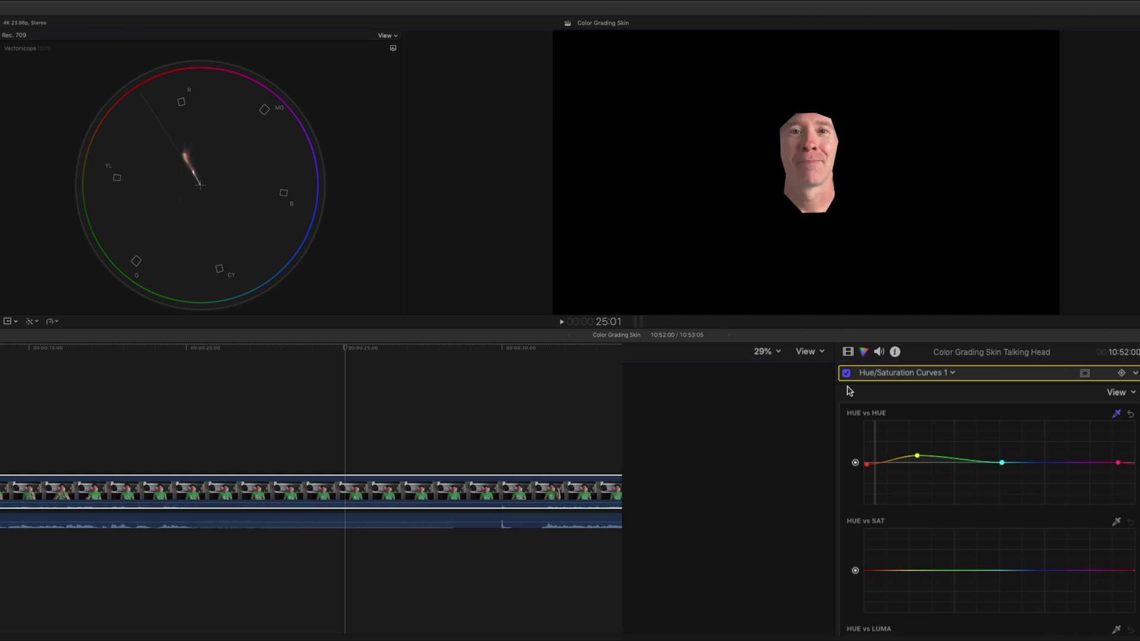
click(848, 352)
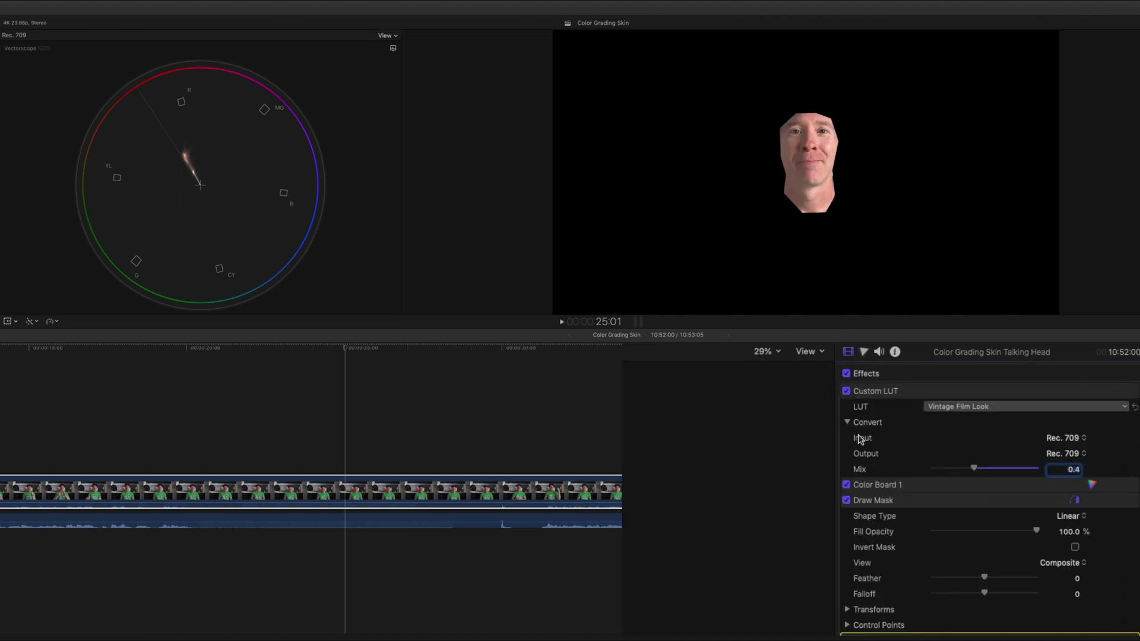
click(847, 500)
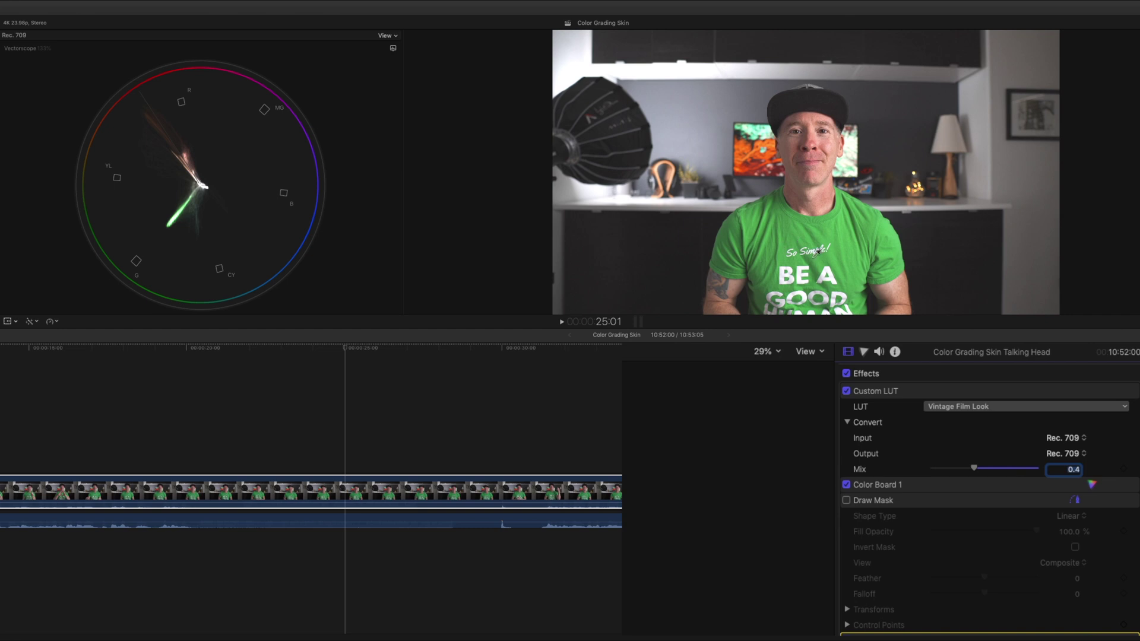
Toggle Custom LUT and Color Board 1 off and back on to compare, then hide the inspector.
click(848, 413)
click(847, 392)
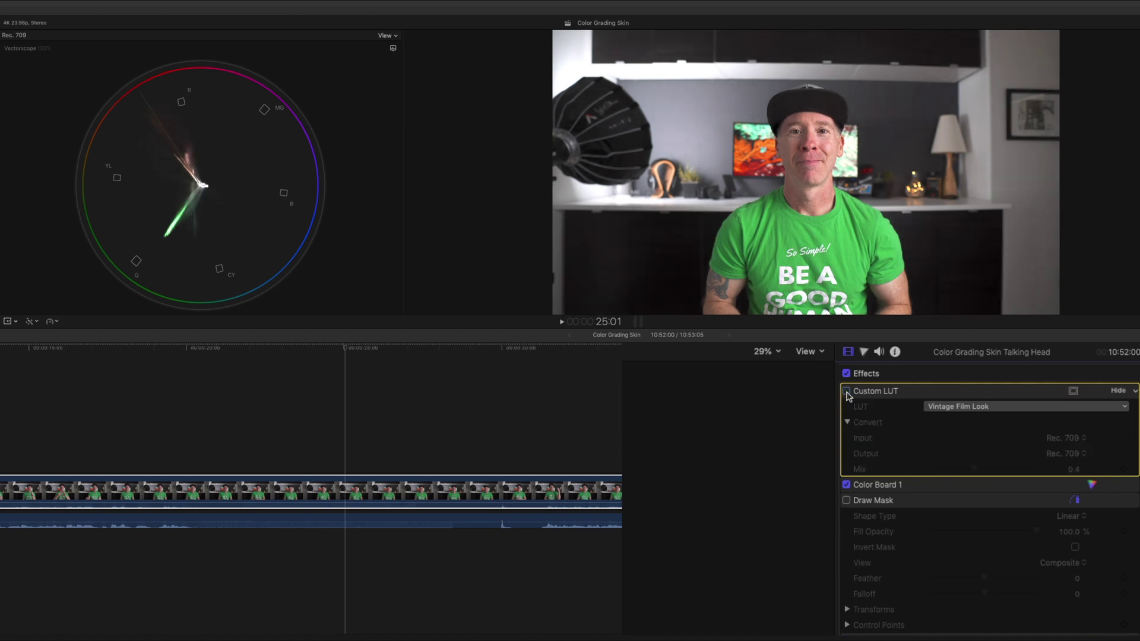
click(847, 485)
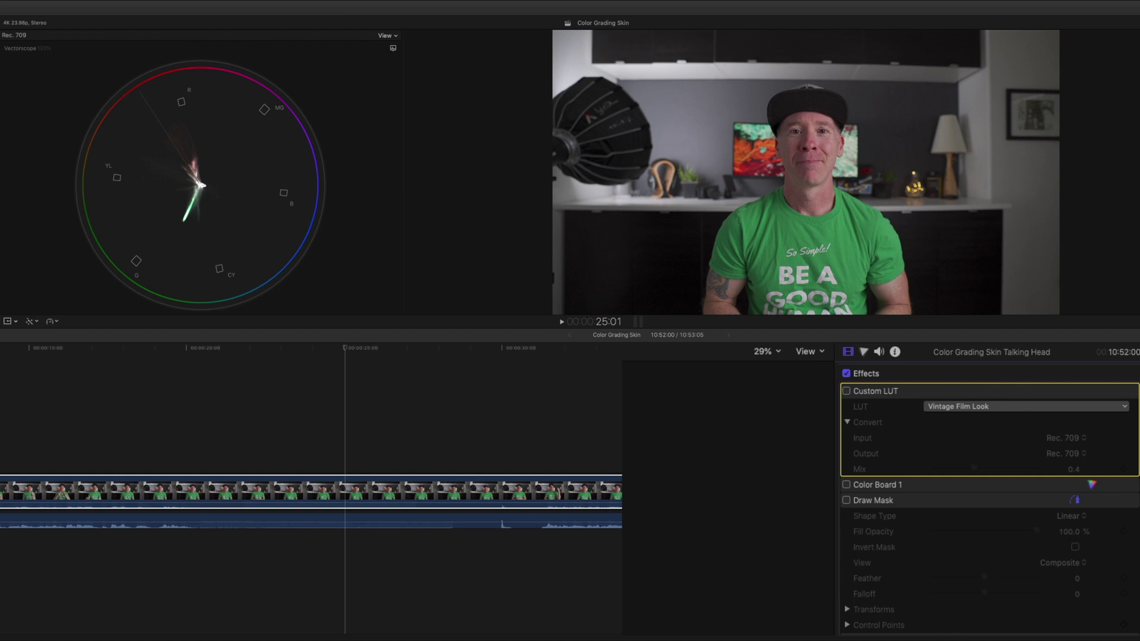
click(846, 485)
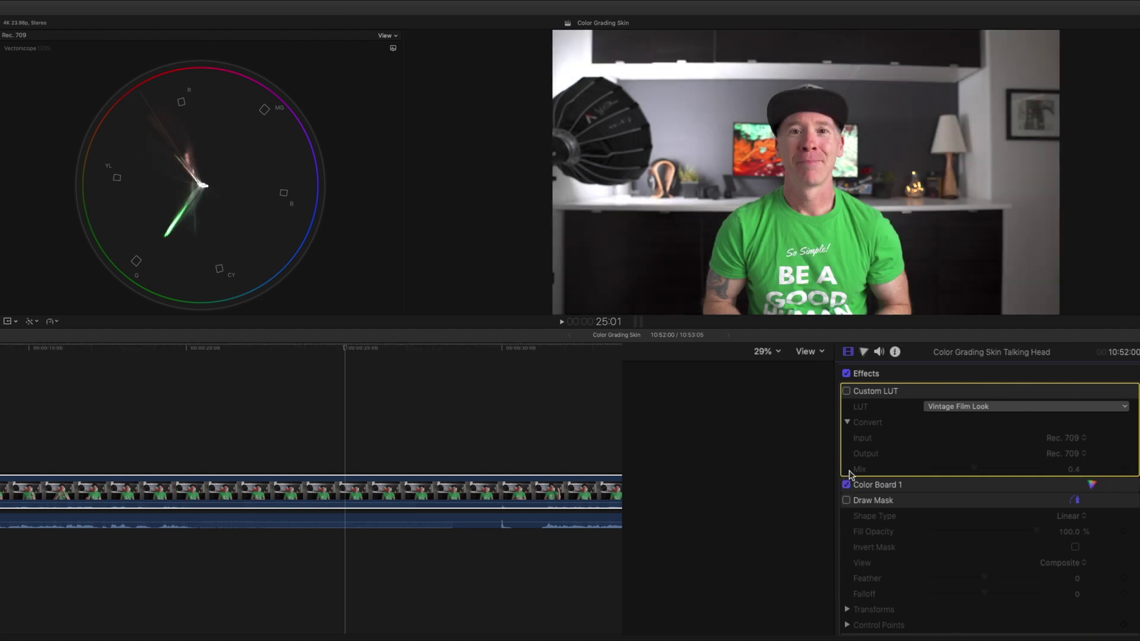
click(848, 391)
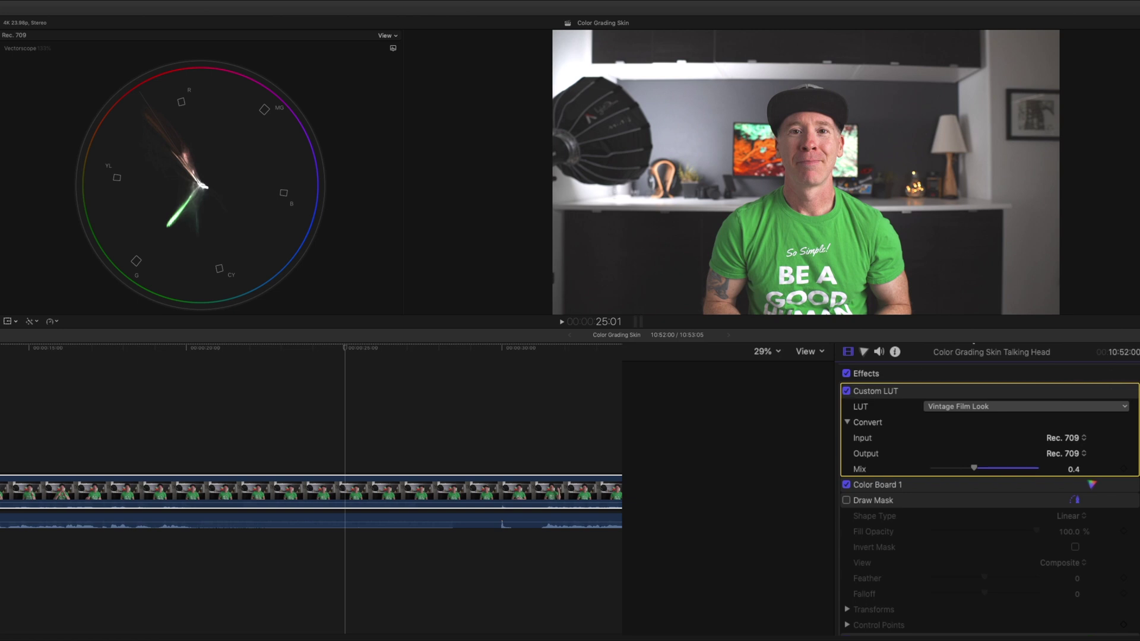
key(super+4)
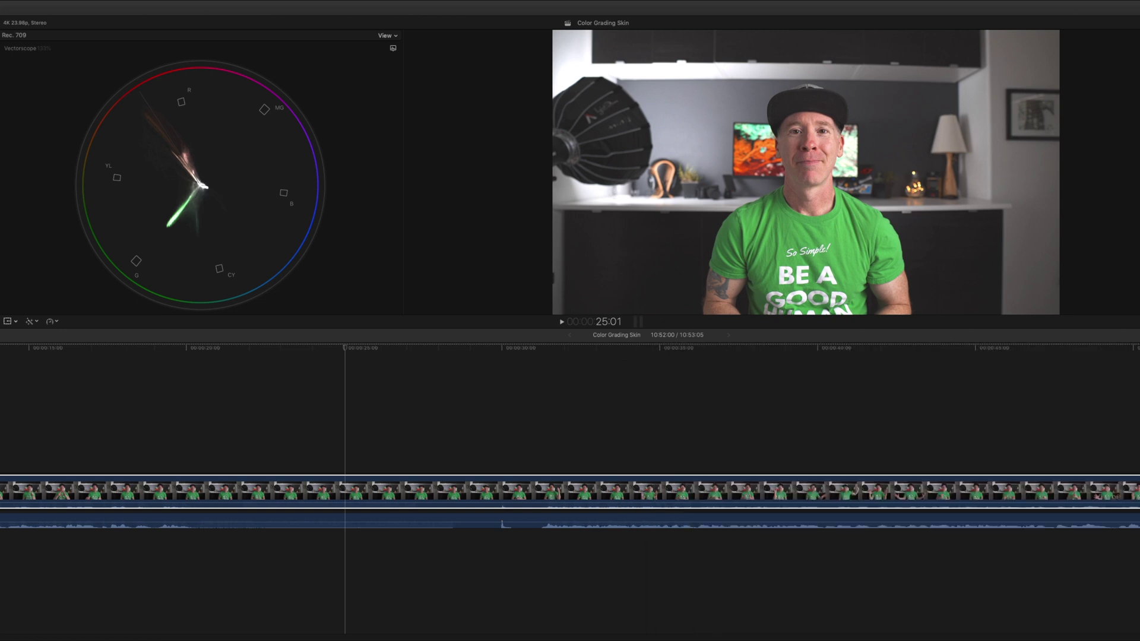